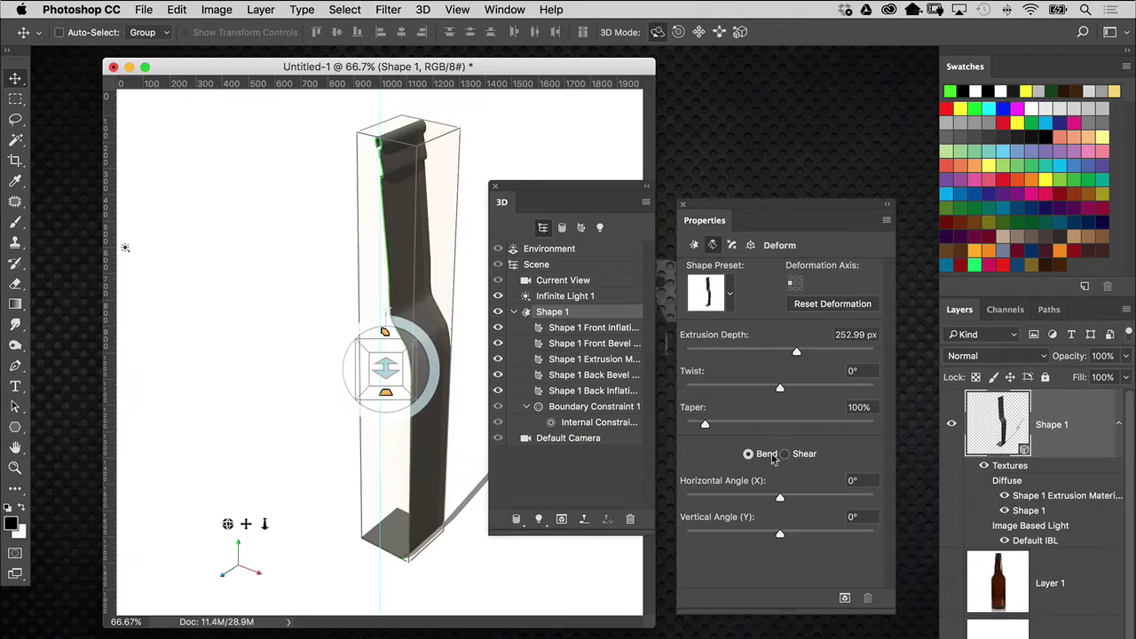
# Bend the extruded bottle via Horizontal Angle, swing the IBL light, and orbit the beer scene
pyautogui.moveTo(780, 497); pyautogui.dragTo(689, 497)
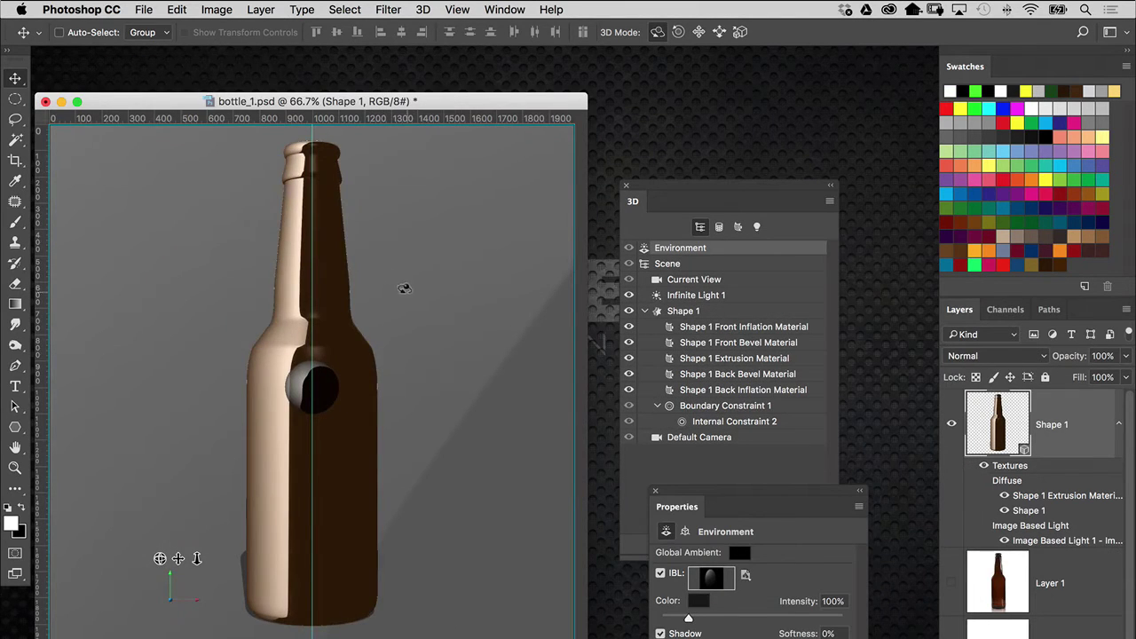
pyautogui.moveTo(406, 284)
pyautogui.mouseDown()
pyautogui.moveTo(248, 307)
pyautogui.moveTo(378, 257)
pyautogui.moveTo(340, 381)
pyautogui.moveTo(292, 355)
pyautogui.mouseUp()
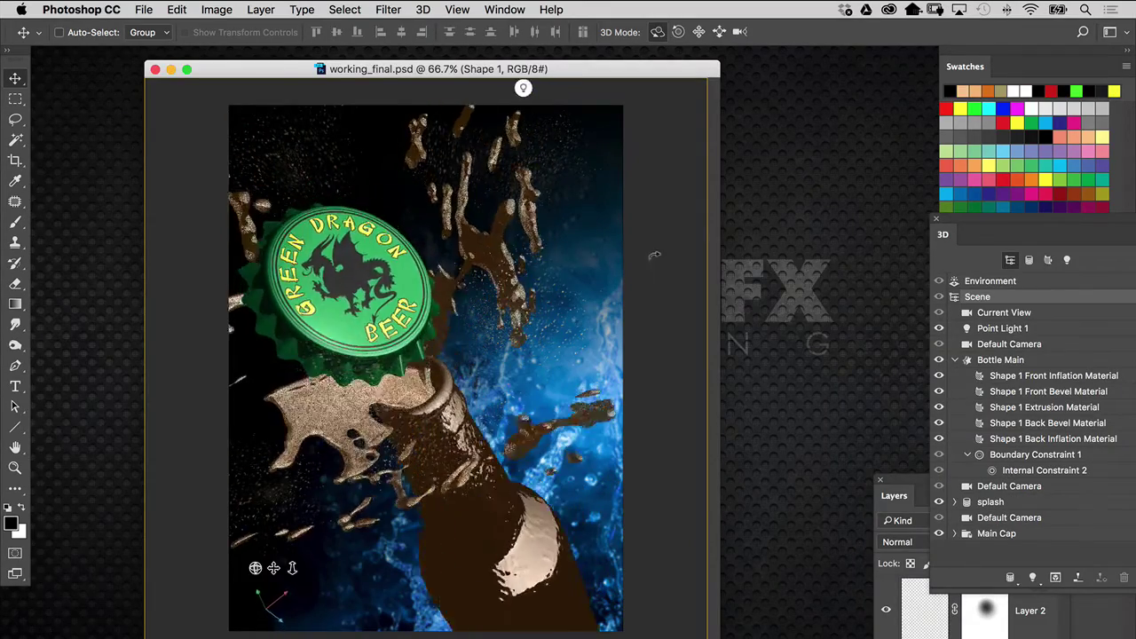
pyautogui.moveTo(654, 256)
pyautogui.mouseDown()
pyautogui.moveTo(419, 267)
pyautogui.moveTo(629, 259)
pyautogui.mouseUp()
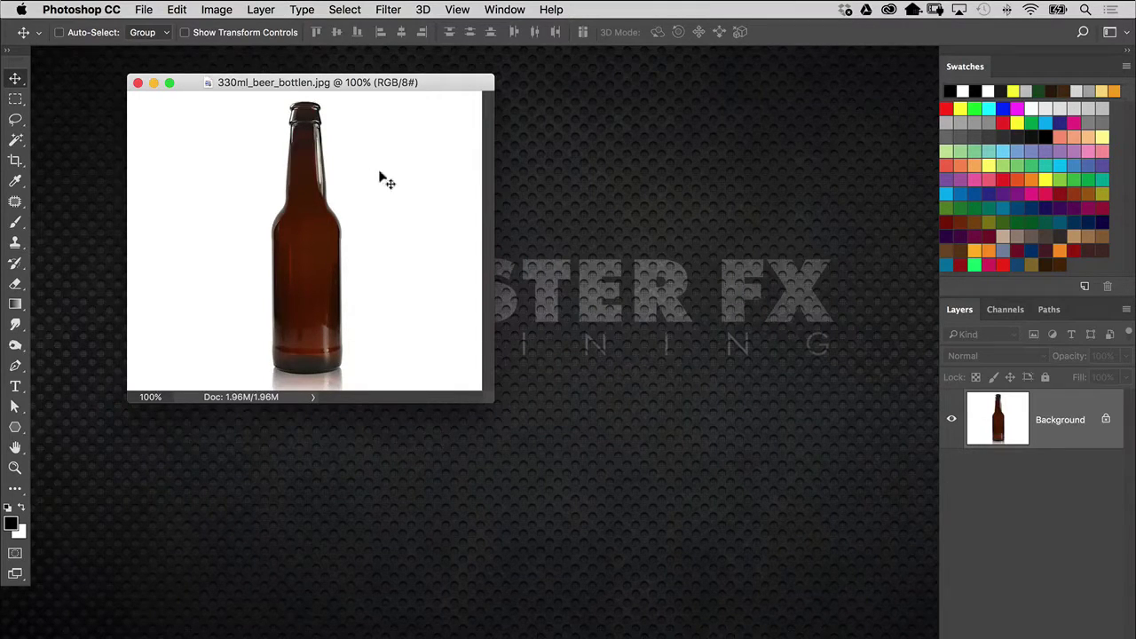
# Move the 330ml_beer_bottlen.jpg window to the right of the workspace and open the File menu
pyautogui.moveTo(344, 85); pyautogui.dragTo(758, 98)
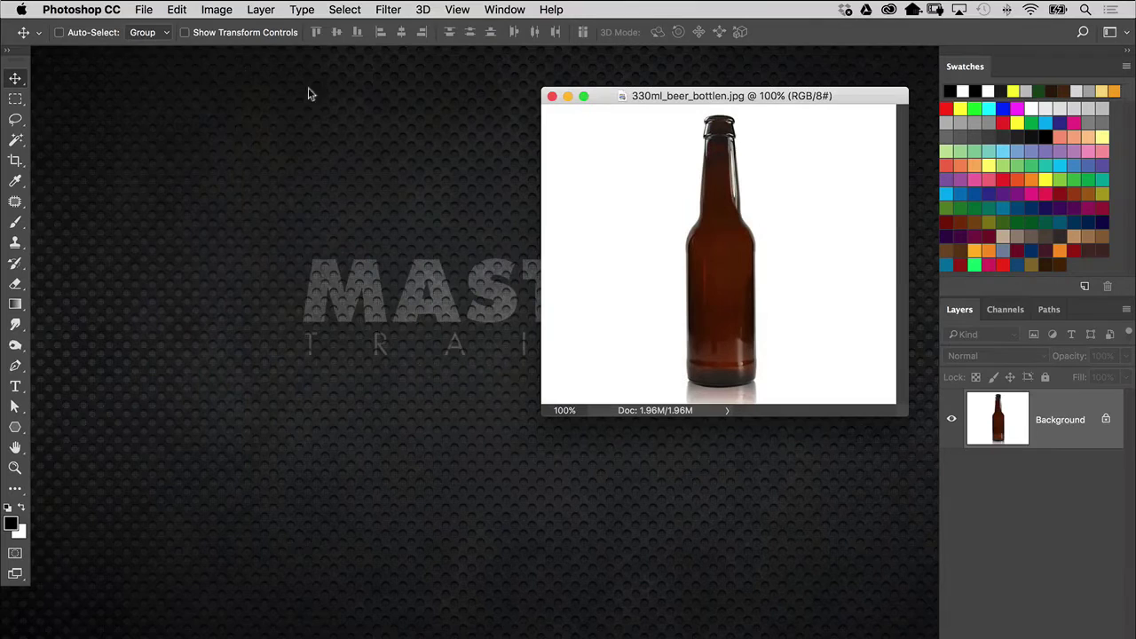
pyautogui.click(145, 12)
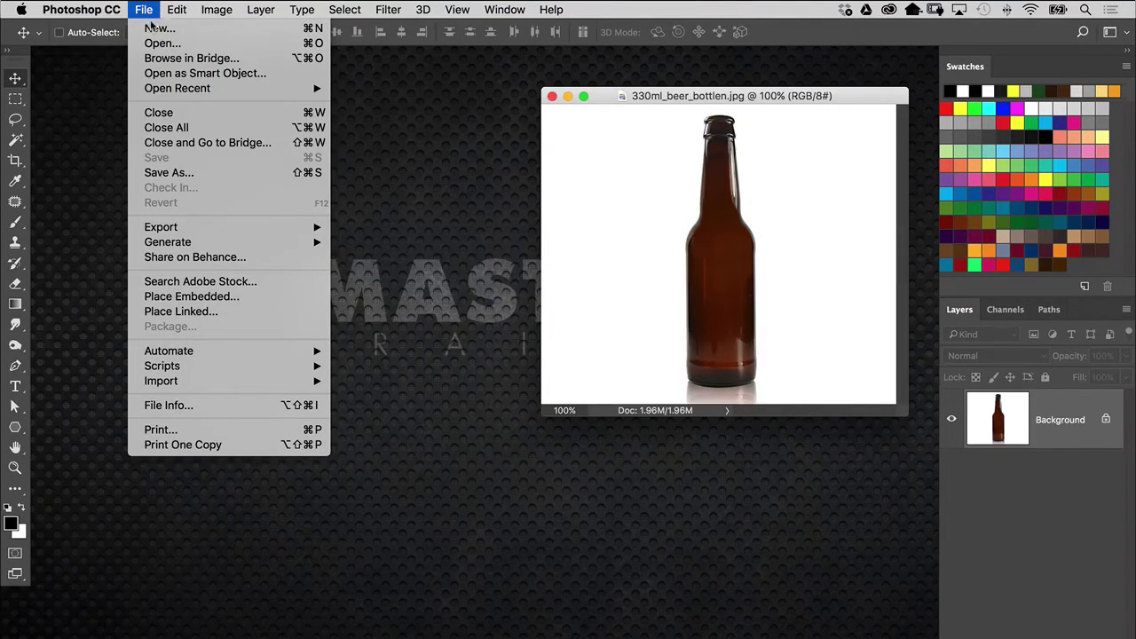
# Create a new 2000×2000 px document, Untitled-1, with a white background
pyautogui.click(356, 56)
pyautogui.press('super+n')
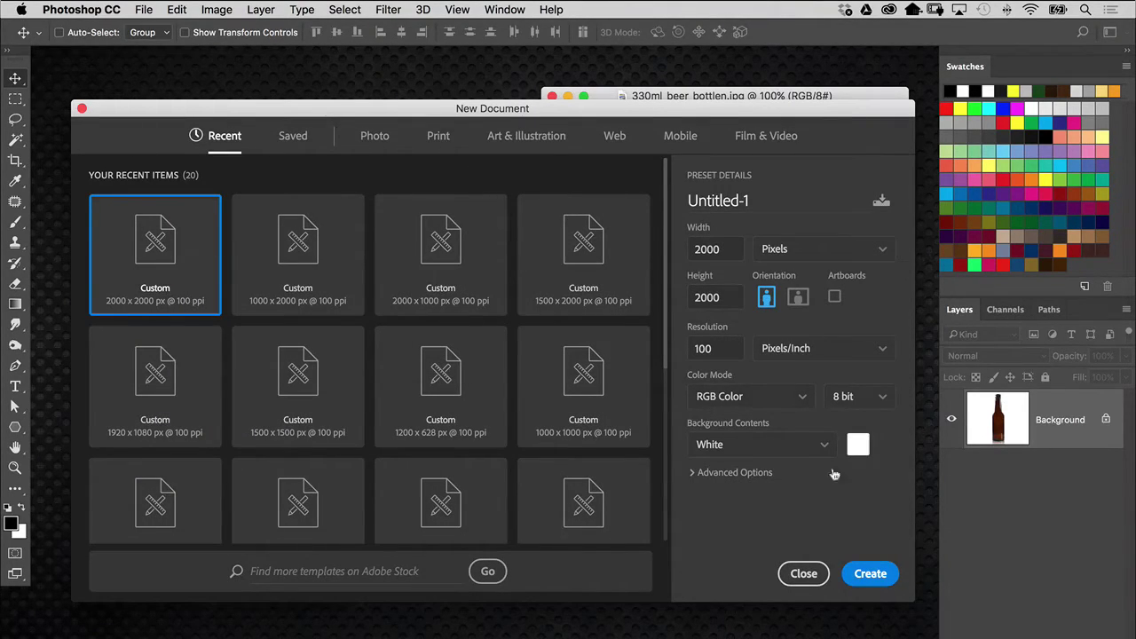
pyautogui.click(866, 576)
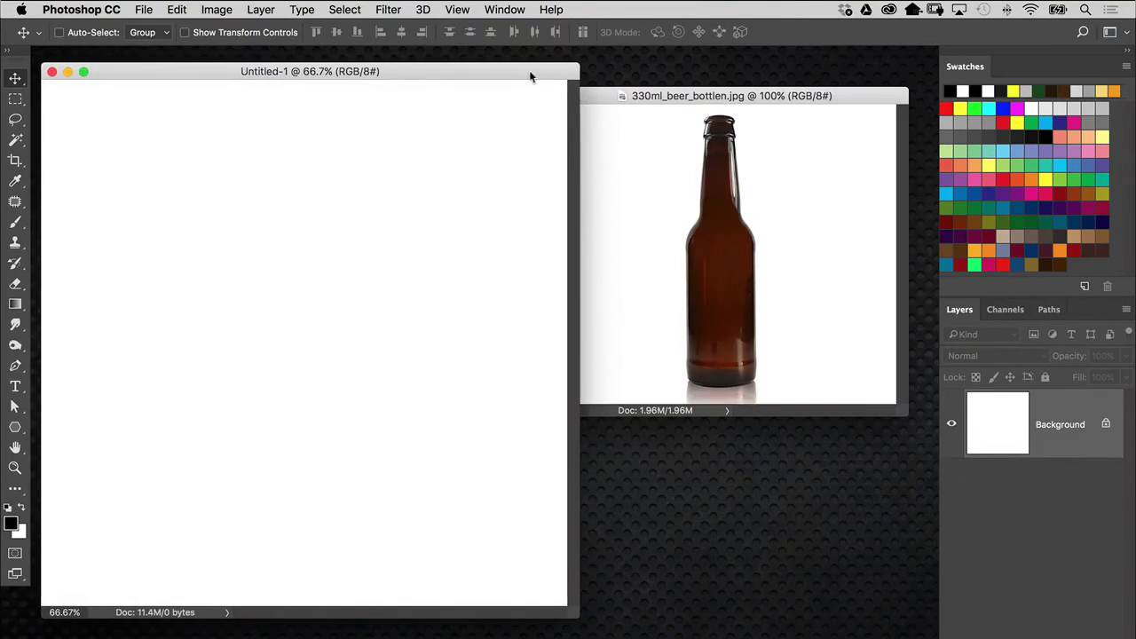
pyautogui.moveTo(533, 70); pyautogui.dragTo(541, 71)
# Drag the bottle photo into Untitled-1 as Layer 1 and minimize the photo window
pyautogui.click(668, 292)
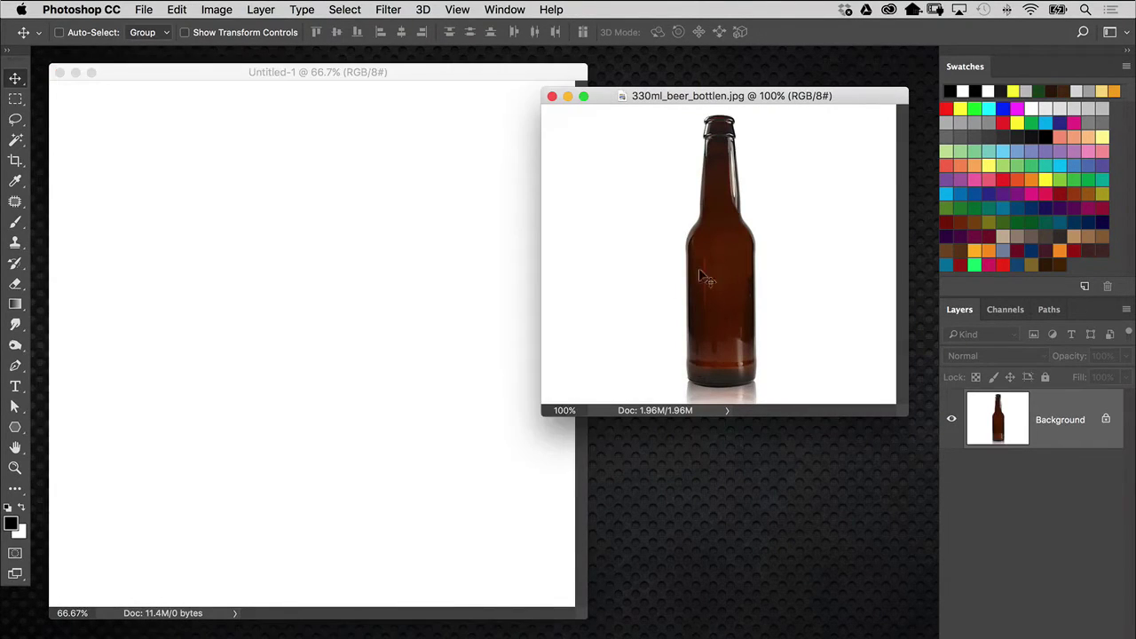
pyautogui.moveTo(755, 101); pyautogui.dragTo(768, 122)
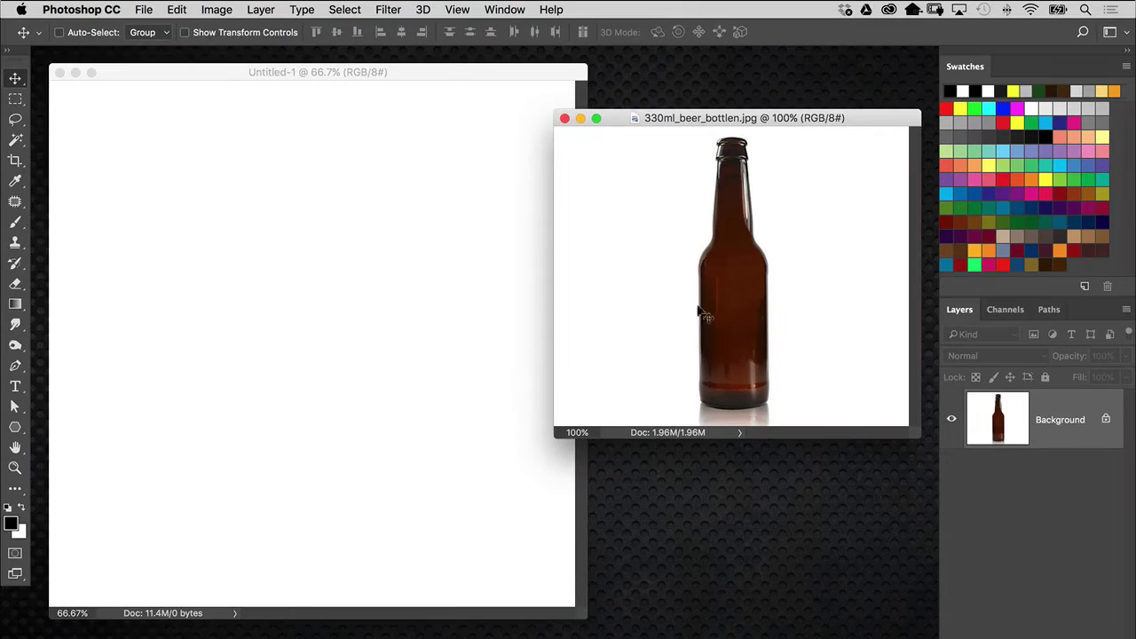
pyautogui.moveTo(712, 299); pyautogui.dragTo(501, 330)
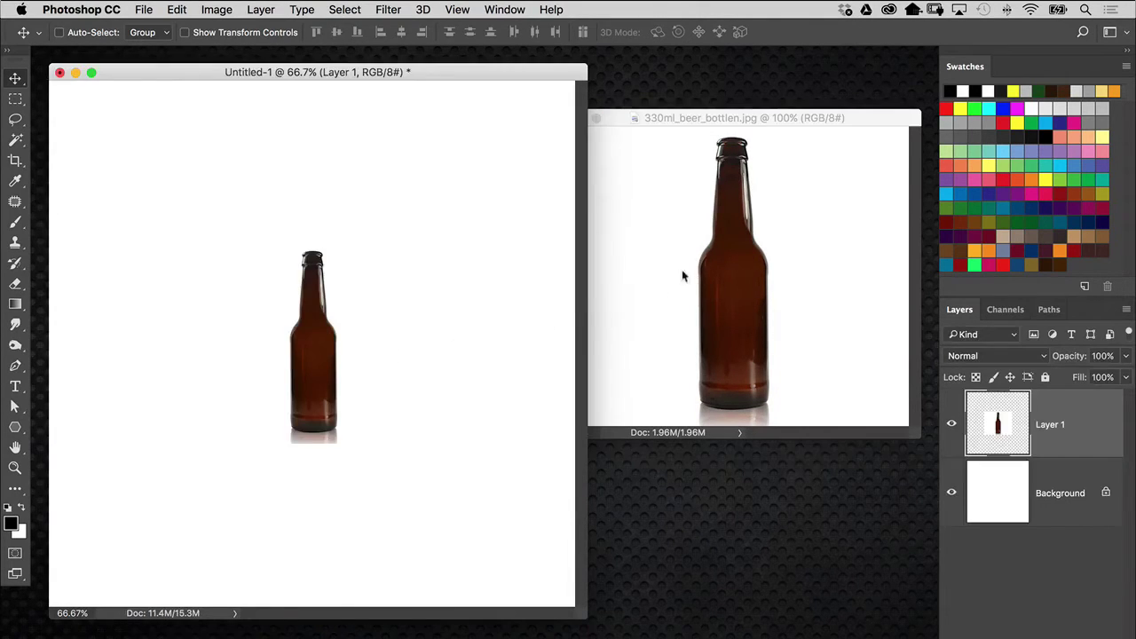
pyautogui.click(721, 257)
pyautogui.click(586, 118)
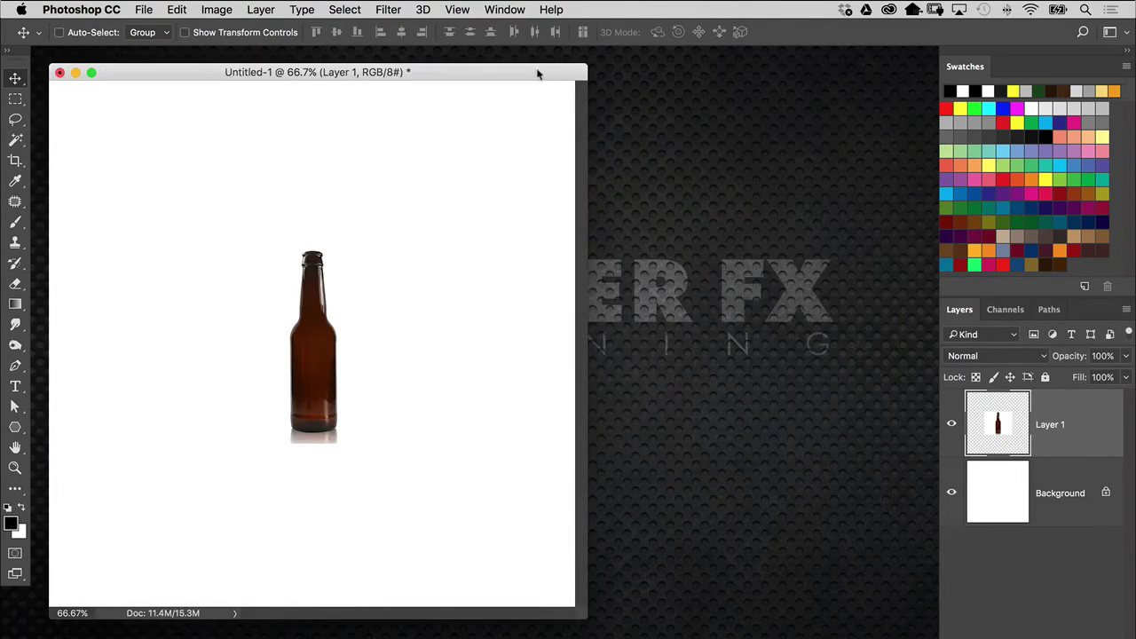
pyautogui.moveTo(538, 71); pyautogui.dragTo(574, 71)
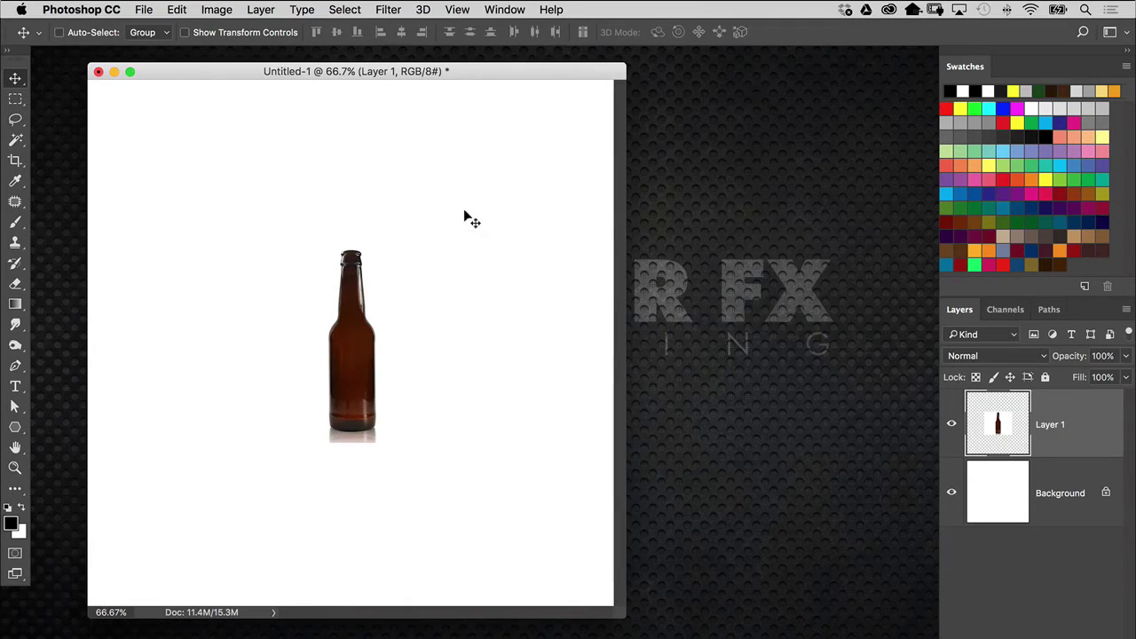
# Free-transform Layer 1 to about 264% from the centre so the bottle nearly fills the canvas
pyautogui.press('super')
pyautogui.press('super+t')
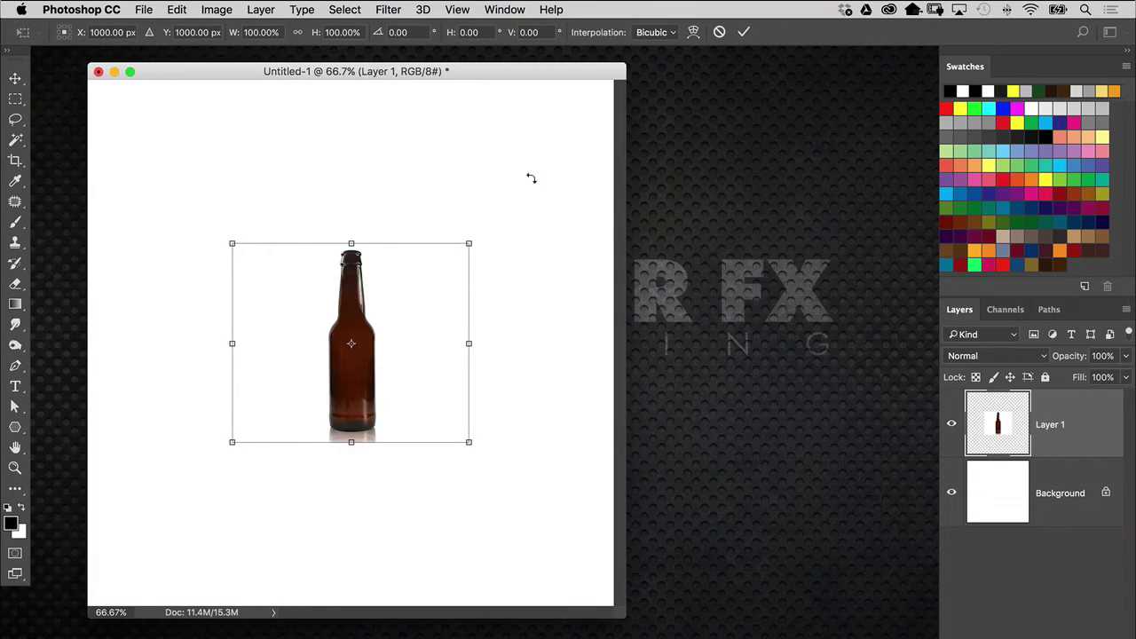
pyautogui.moveTo(467, 242)
pyautogui.moveTo(468, 241)
pyautogui.mouseDown()
pyautogui.moveTo(604, 97)
pyautogui.moveTo(659, 62)
pyautogui.mouseUp()
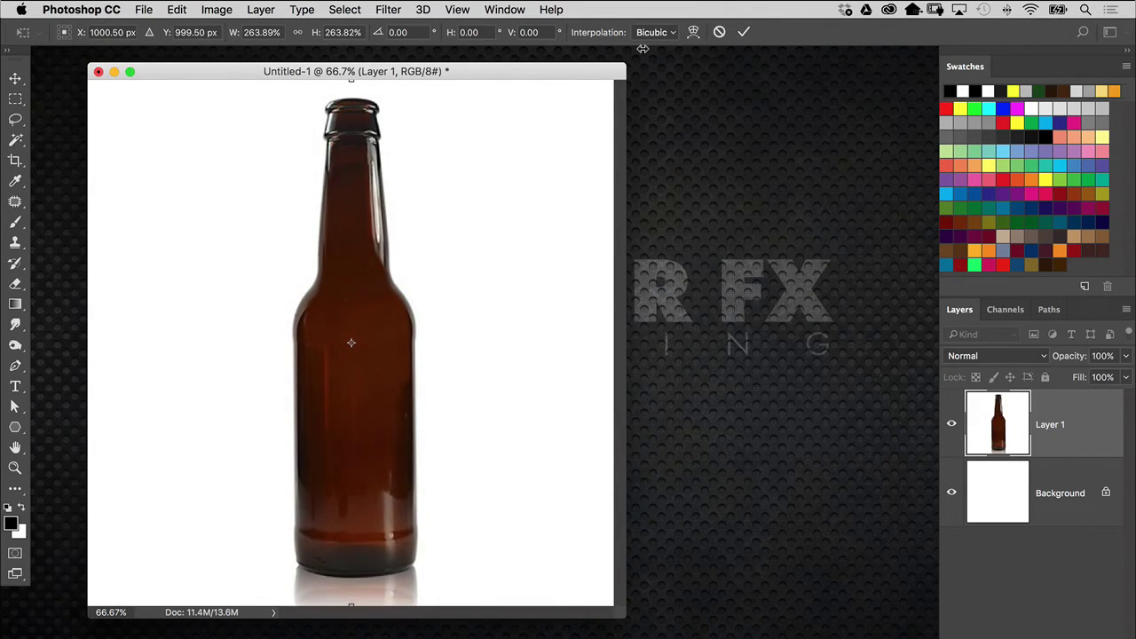
pyautogui.press('Return')
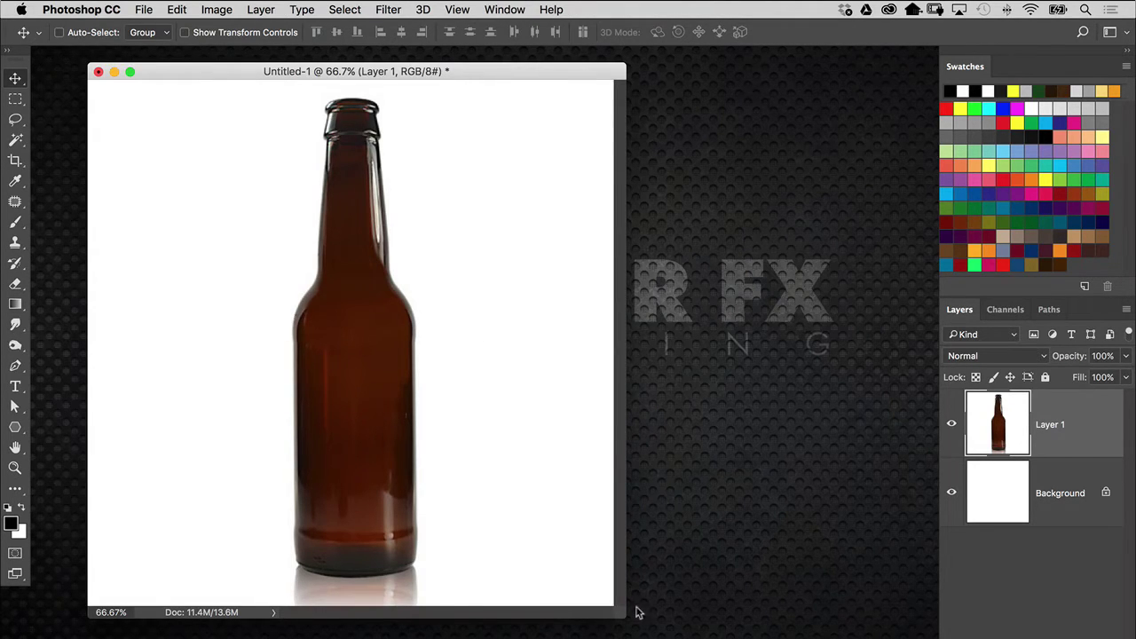
# Enlarge the window, show rulers, and place a vertical guide at 1000 px down the bottle's centre
pyautogui.moveTo(625, 616); pyautogui.dragTo(700, 638)
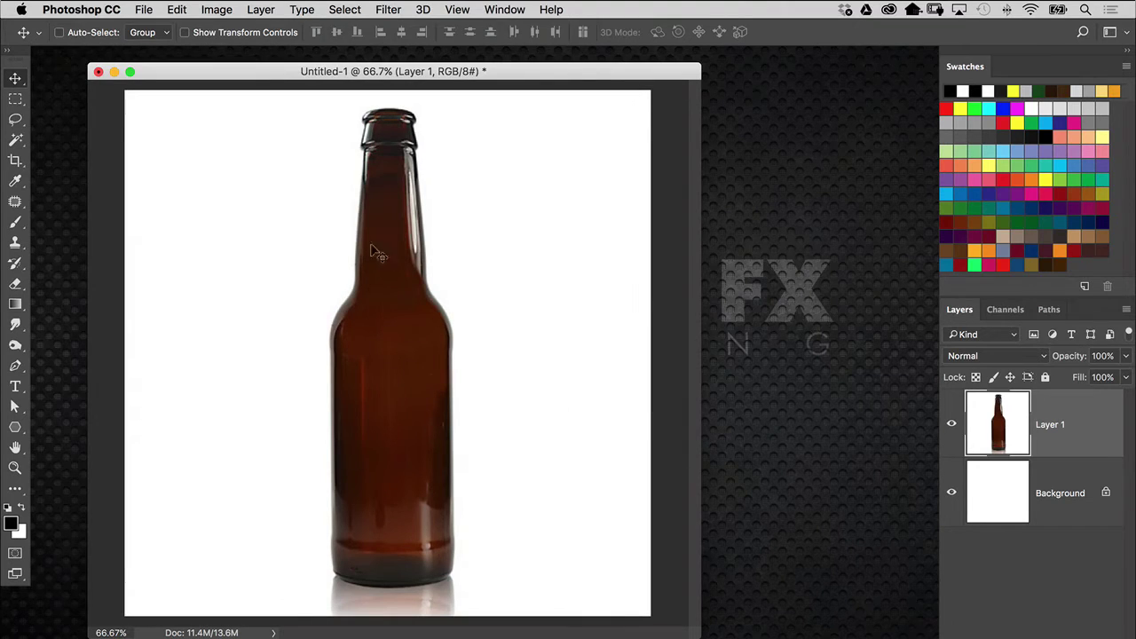
pyautogui.press('super+r')
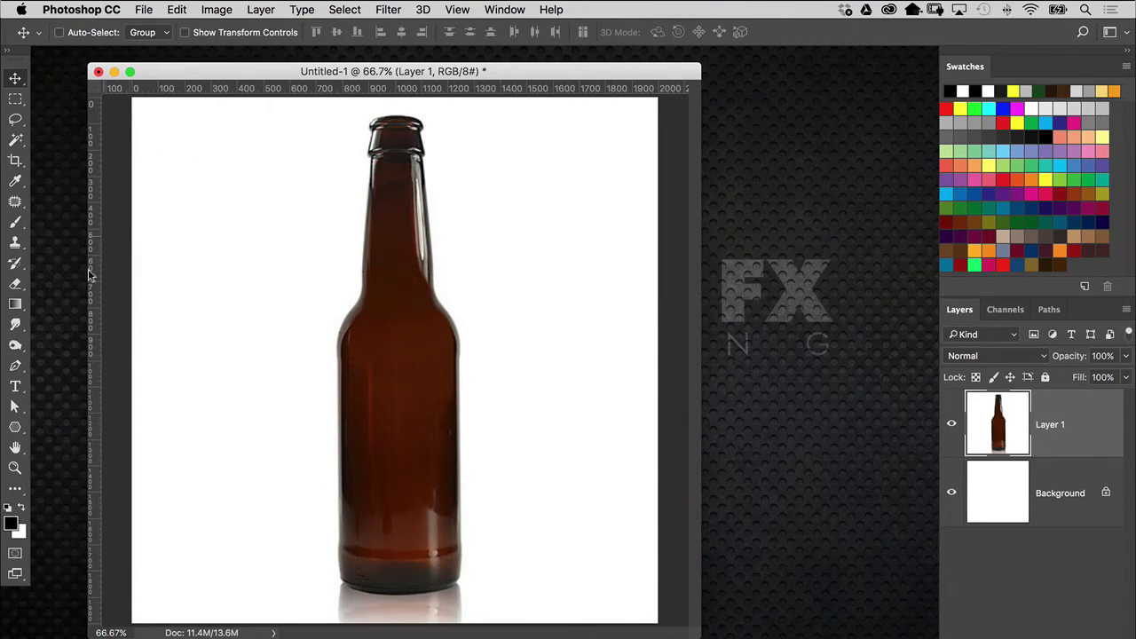
pyautogui.moveTo(92, 349)
pyautogui.mouseDown()
pyautogui.moveTo(105, 330)
pyautogui.moveTo(376, 306)
pyautogui.moveTo(342, 324)
pyautogui.moveTo(389, 324)
pyautogui.mouseUp()
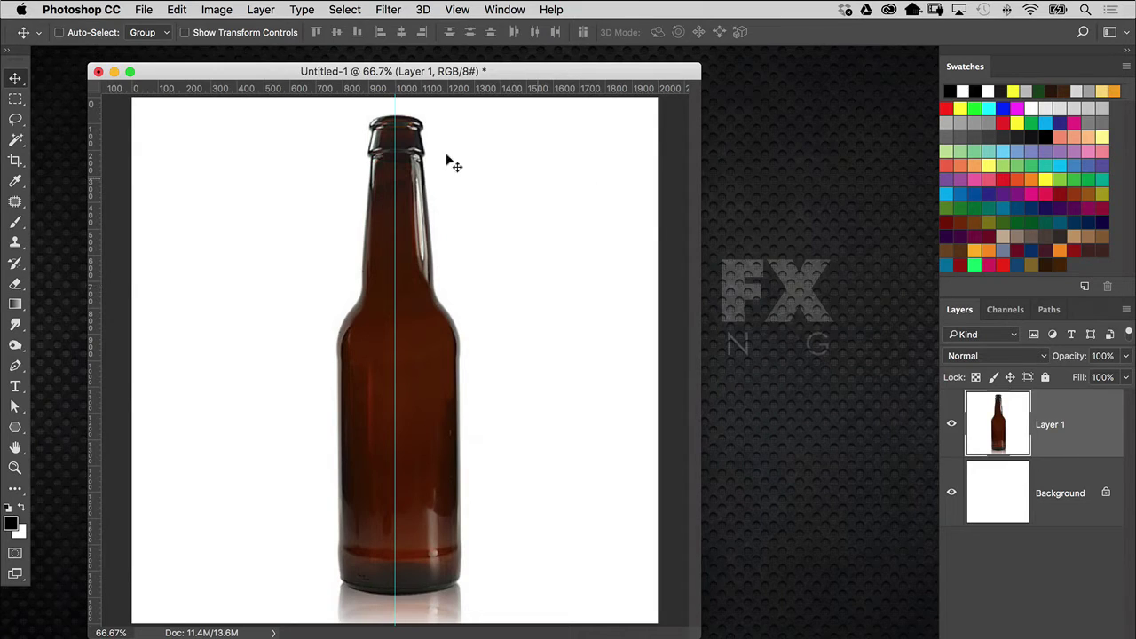
pyautogui.click(16, 366)
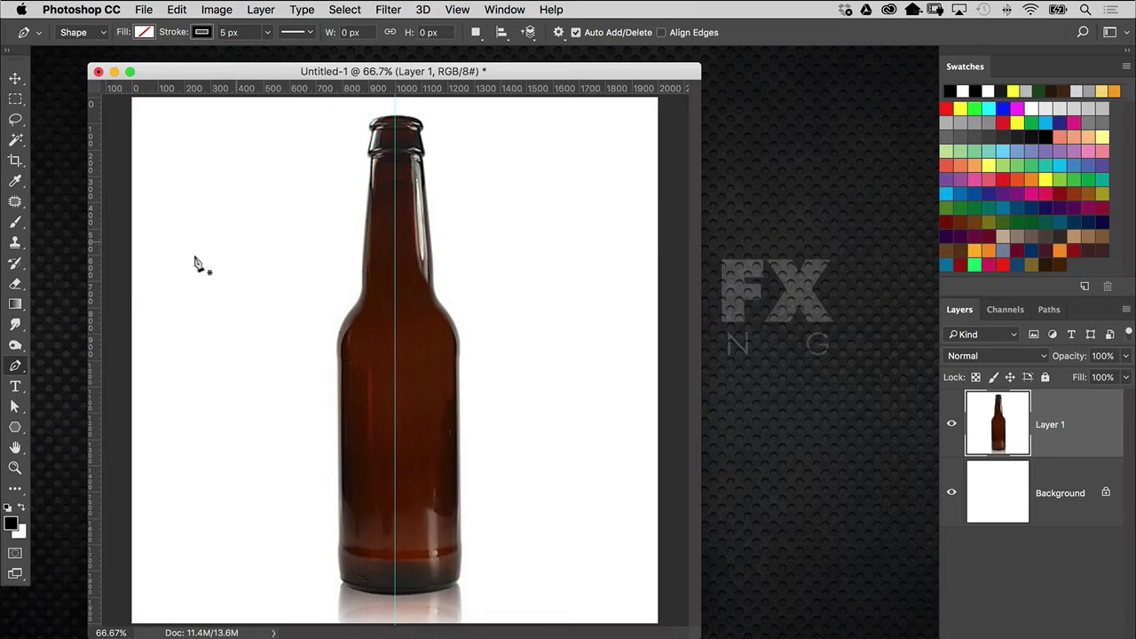
pyautogui.moveTo(16, 367); pyautogui.dragTo(75, 370)
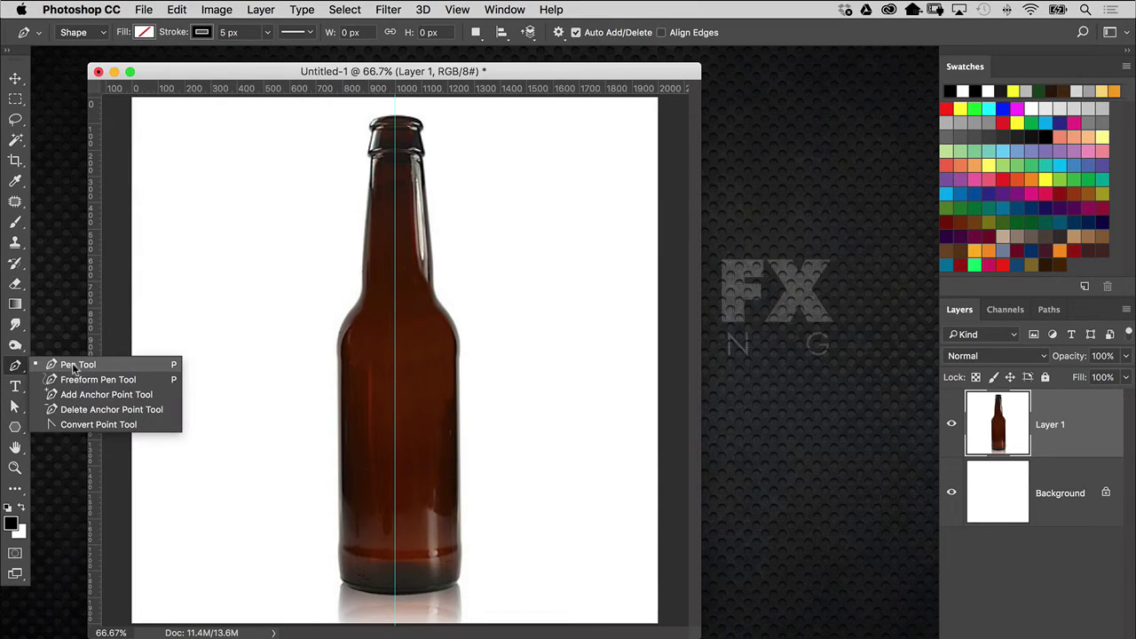
pyautogui.click(138, 364)
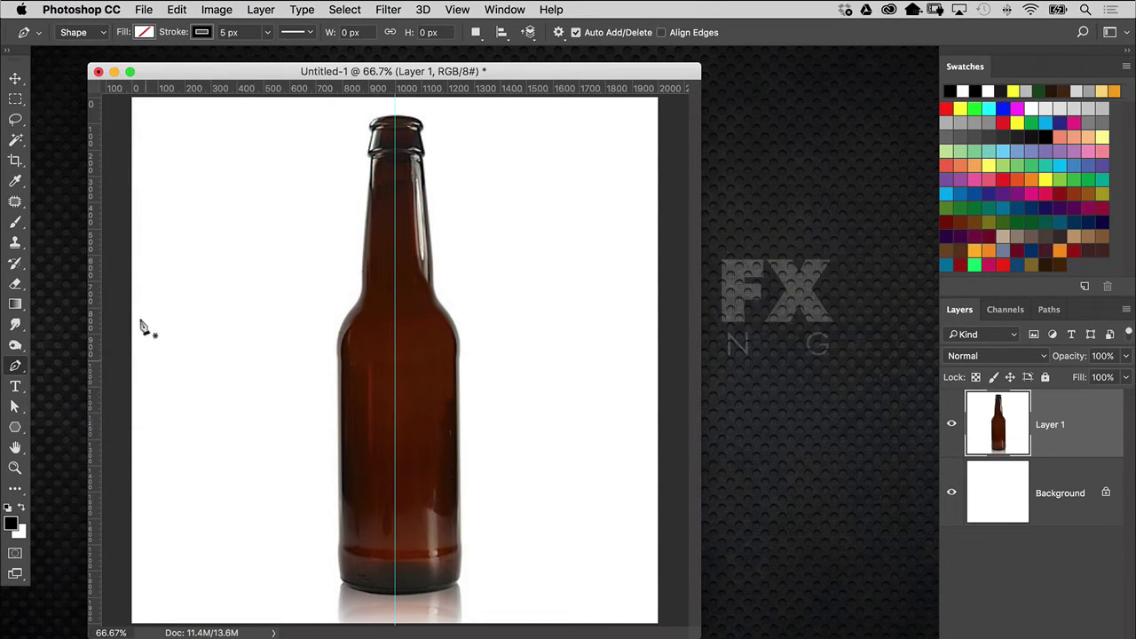
pyautogui.click(91, 37)
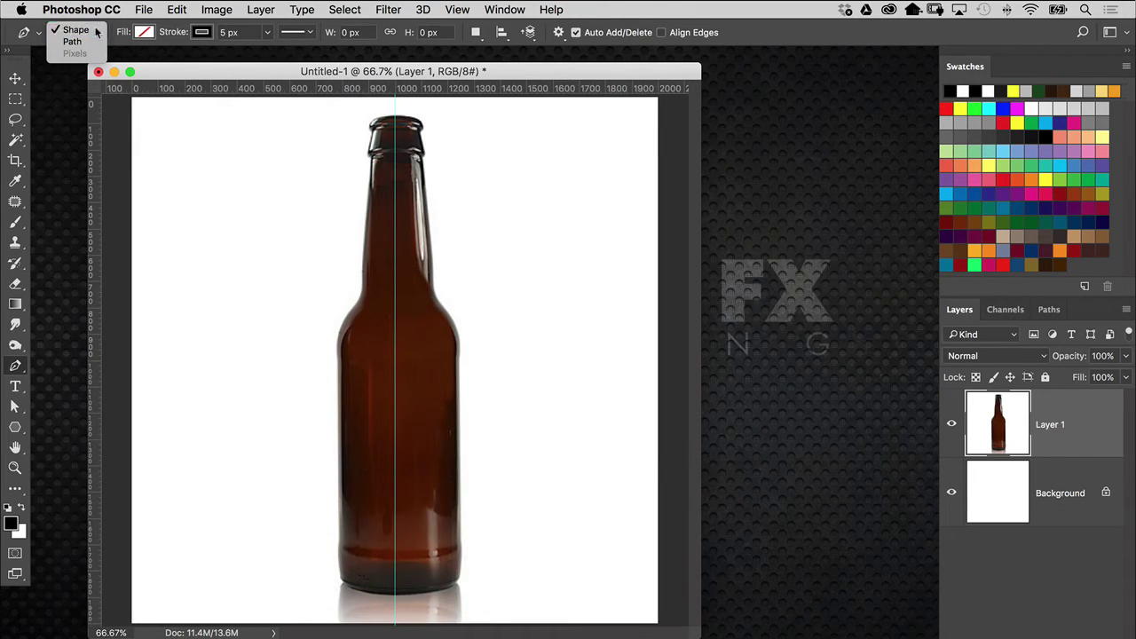
pyautogui.click(94, 32)
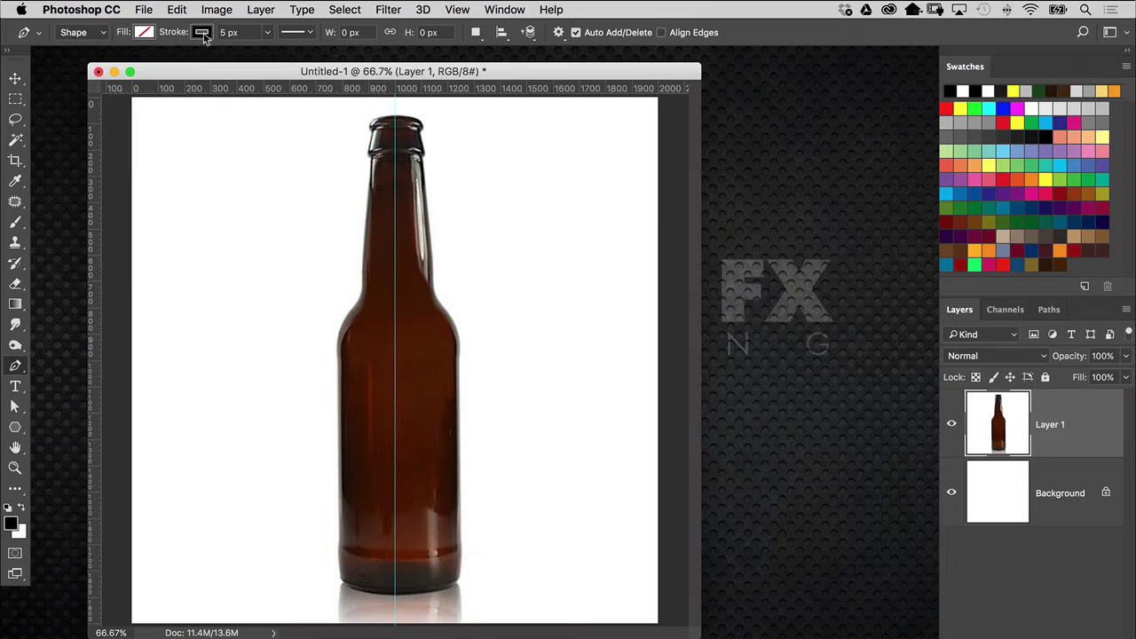
pyautogui.click(250, 32)
# Zoom to 200% and start the pen path with curved anchors around the bottle's lip
pyautogui.hotkey('ctrl', '+')
pyautogui.hotkey('ctrl', '+')
pyautogui.scroll(10, 486, 181)
pyautogui.hscroll(4, 486, 181)
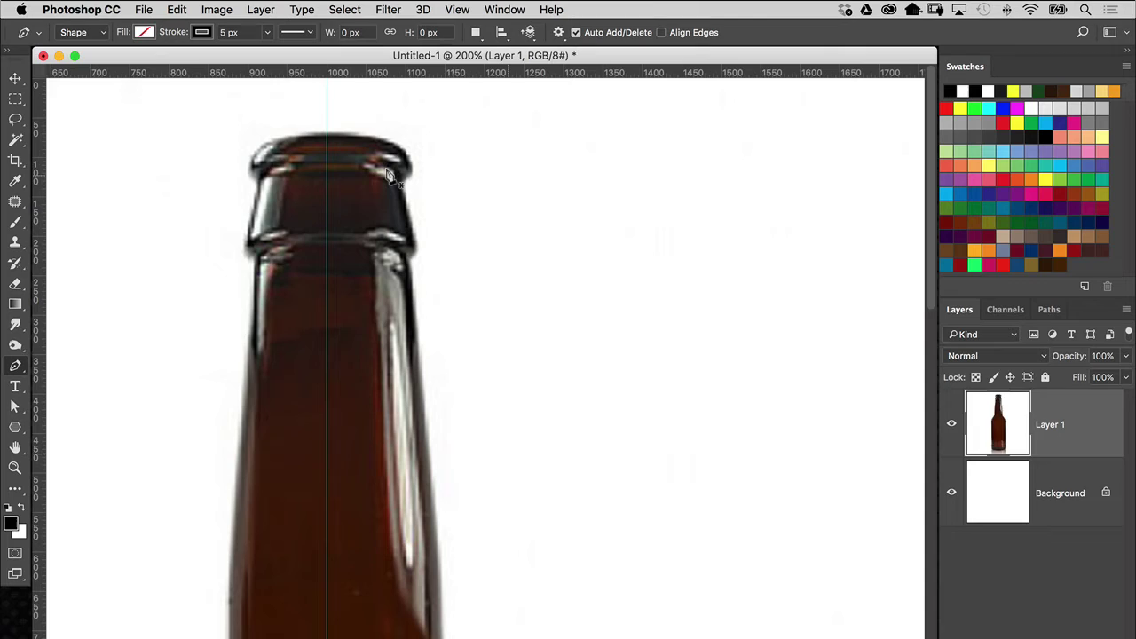
pyautogui.click(391, 173)
pyautogui.moveTo(374, 139)
pyautogui.mouseDown()
pyautogui.moveTo(414, 149)
pyautogui.moveTo(406, 140)
pyautogui.moveTo(391, 191)
pyautogui.mouseUp()
pyautogui.click(397, 183)
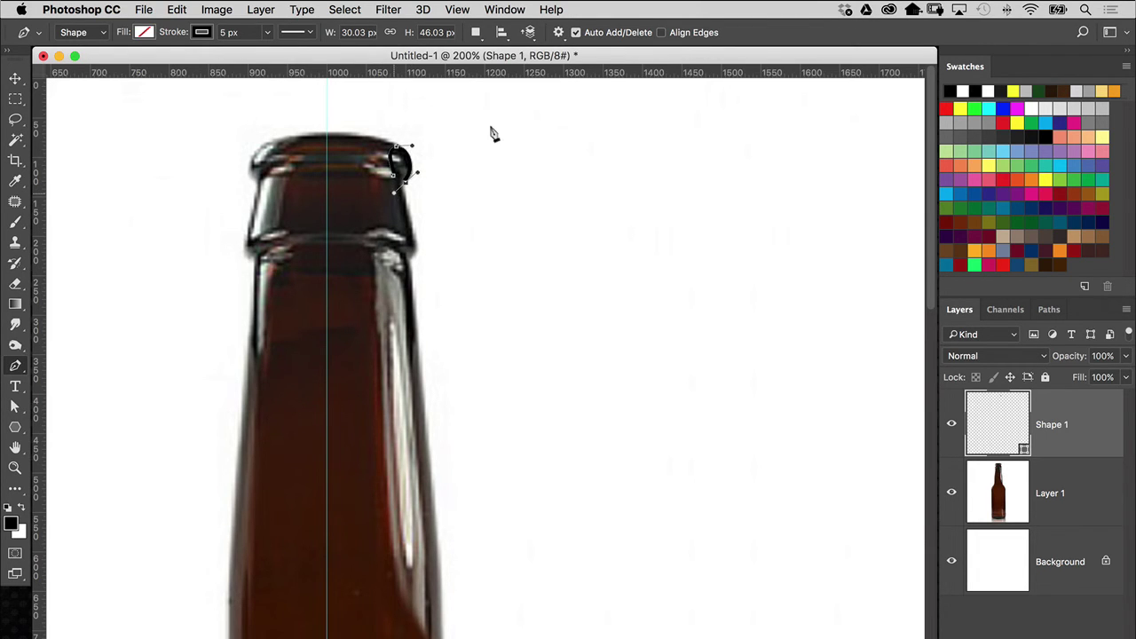
# Set the path's stroke colour to bright green
pyautogui.scroll(1, 491, 131)
pyautogui.scroll(5, 384, 188)
pyautogui.hscroll(-2, 384, 188)
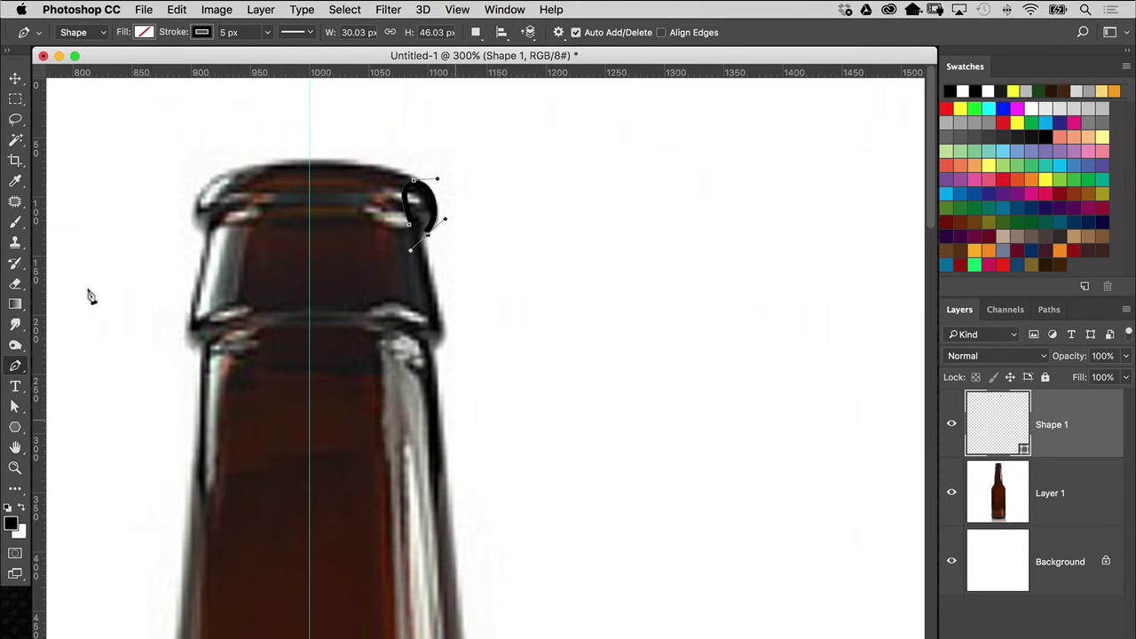
pyautogui.click(203, 33)
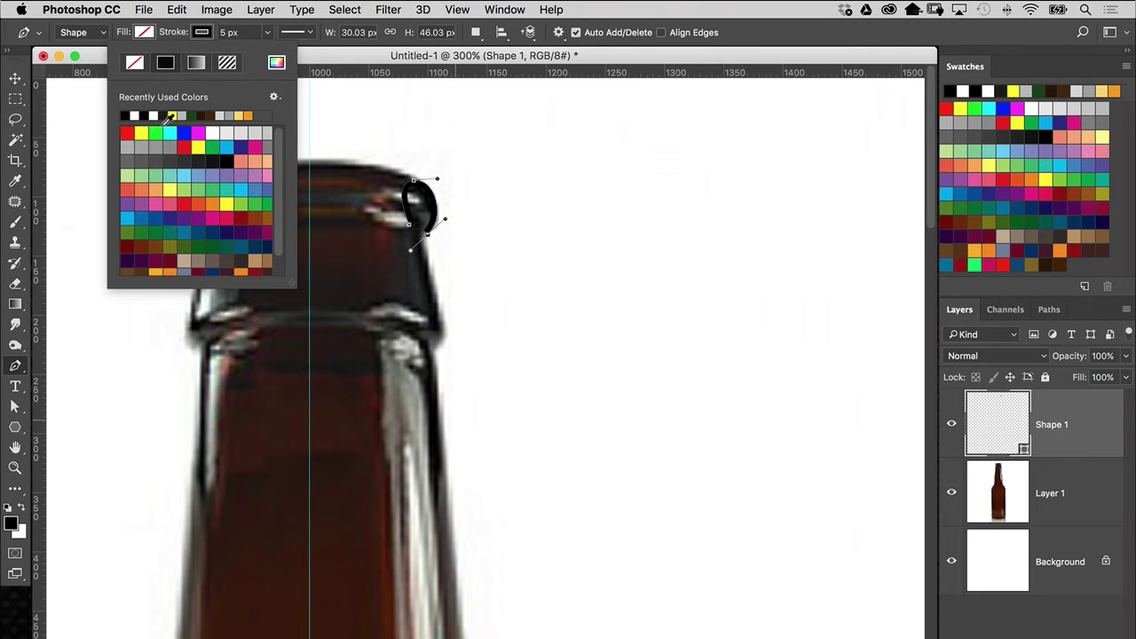
pyautogui.click(163, 116)
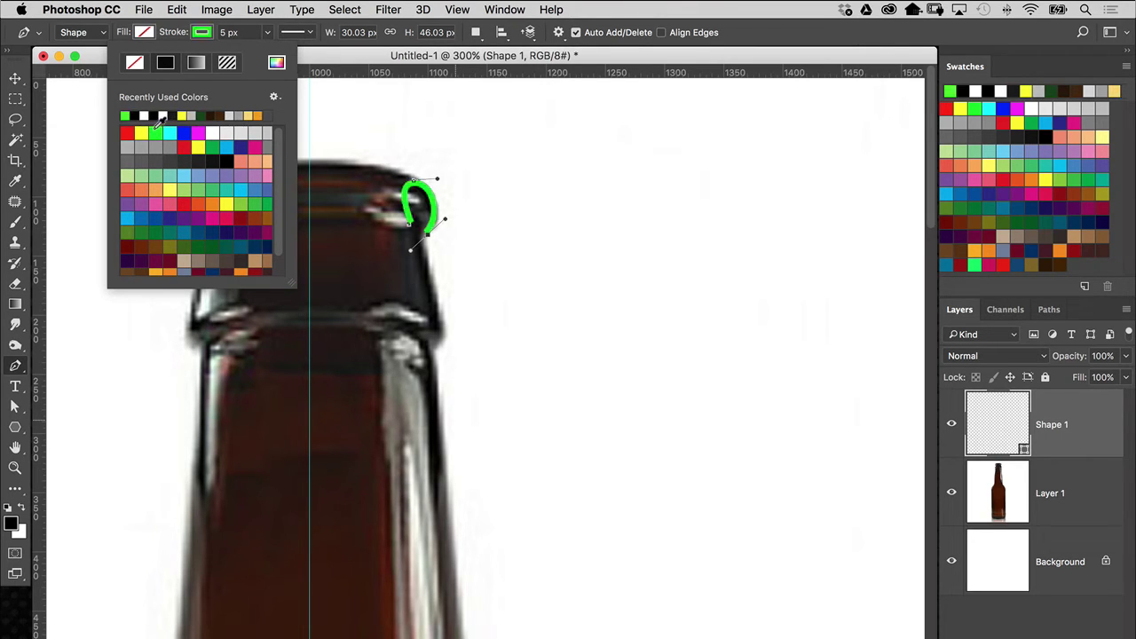
pyautogui.click(387, 58)
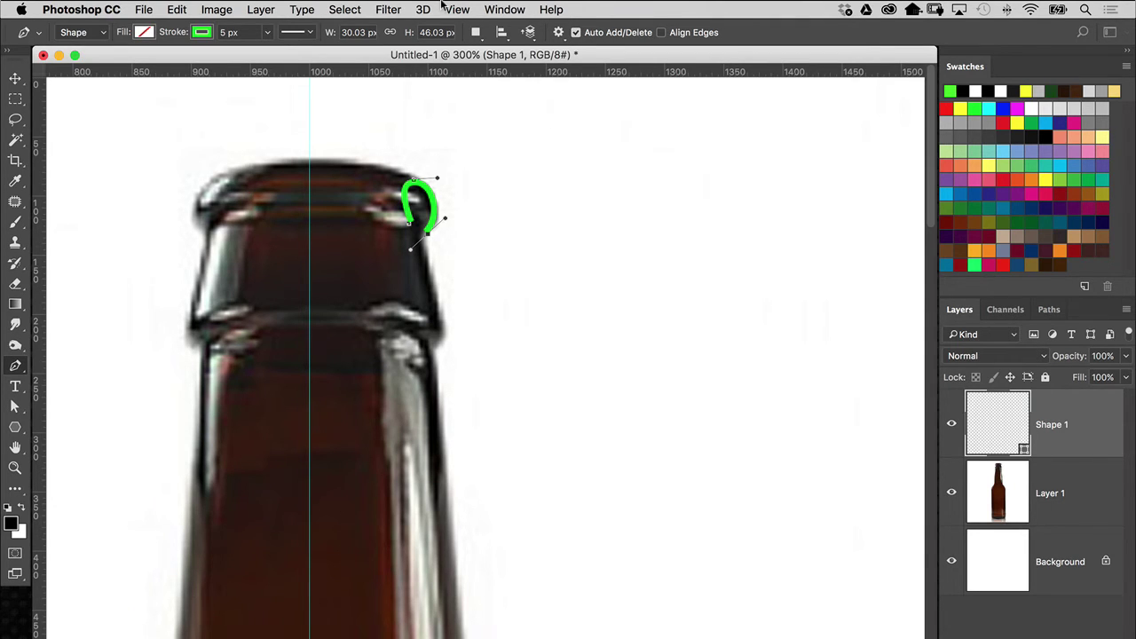
# Zoom closer and add curved anchors below the lip and down the neck edge
pyautogui.scroll(-3, 542, 337)
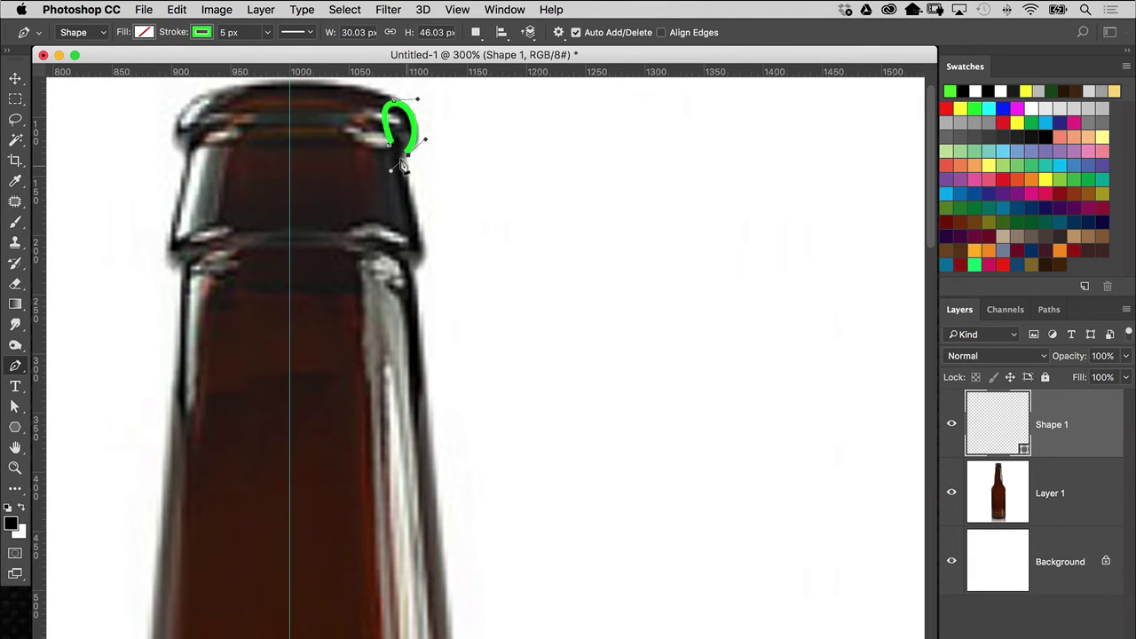
pyautogui.press('super+plus')
pyautogui.moveTo(419, 293); pyautogui.dragTo(438, 417)
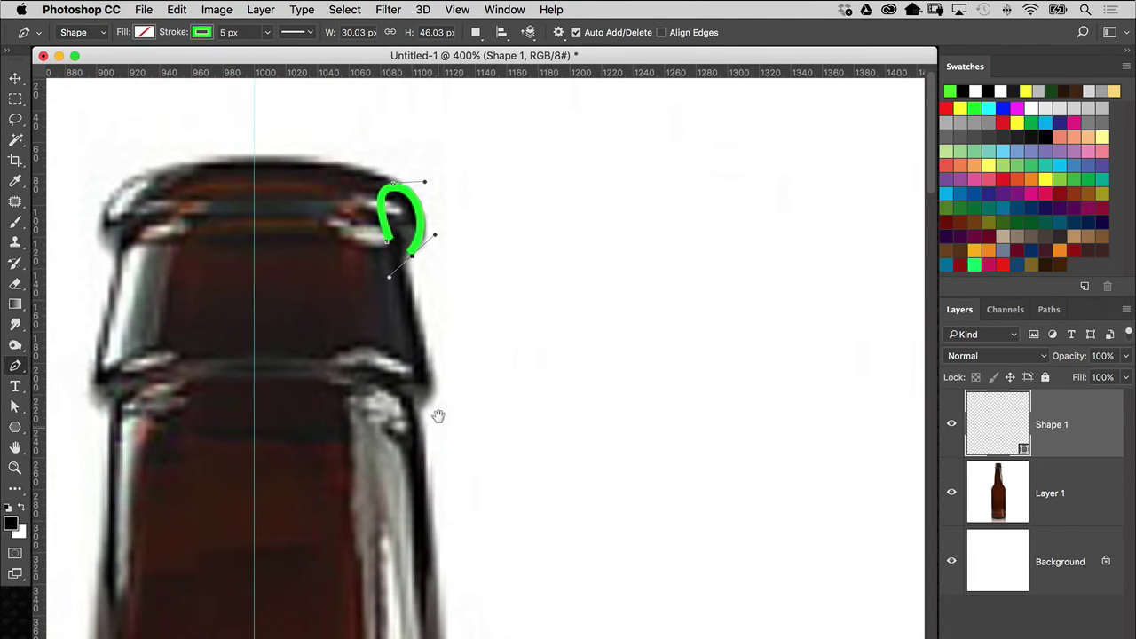
pyautogui.click(413, 255)
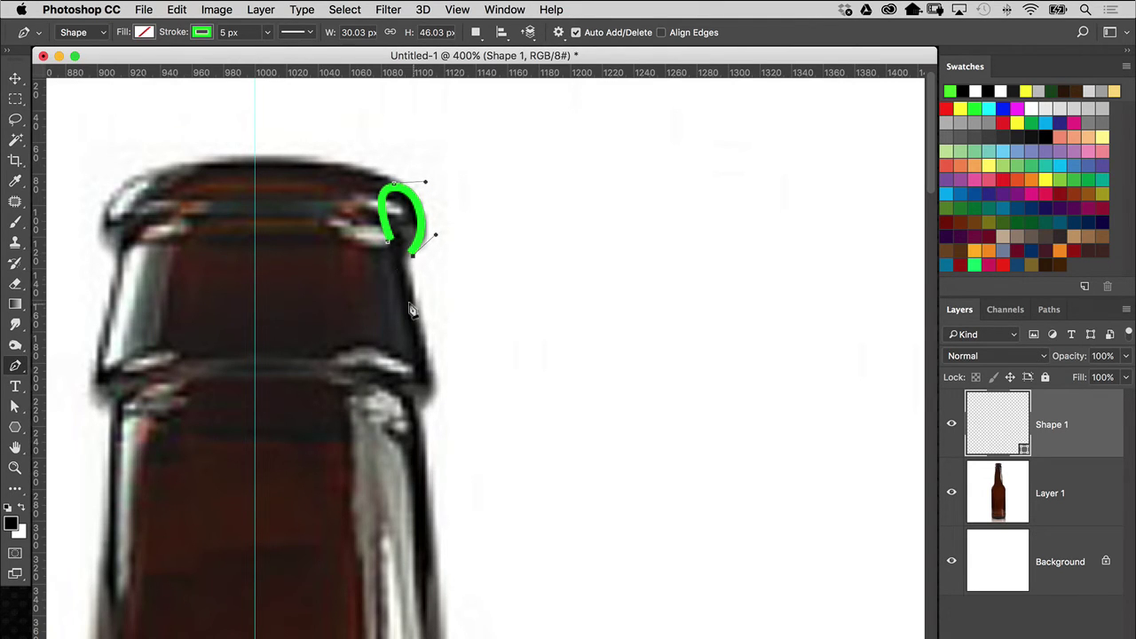
pyautogui.moveTo(420, 321); pyautogui.dragTo(431, 358)
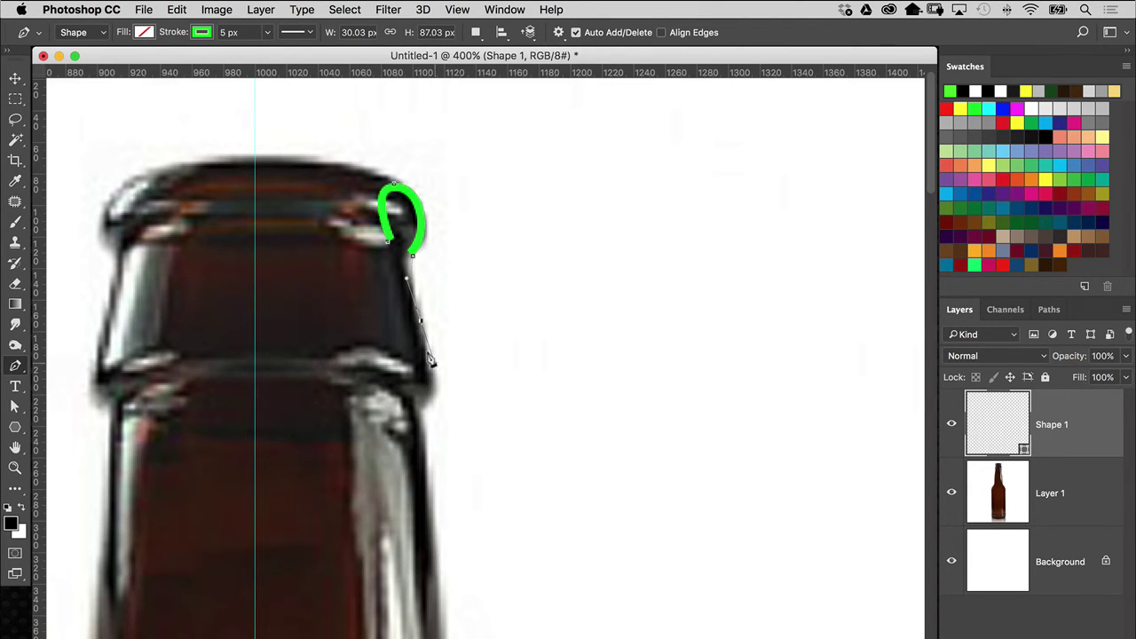
pyautogui.press('super+z')
pyautogui.moveTo(414, 282); pyautogui.dragTo(416, 312)
pyautogui.moveTo(432, 393)
pyautogui.mouseDown()
pyautogui.moveTo(411, 414)
pyautogui.moveTo(424, 463)
pyautogui.mouseUp()
# Undo the stray neck anchors and re-place them along the neck ring and tapered neck
pyautogui.scroll(-5, 430, 519)
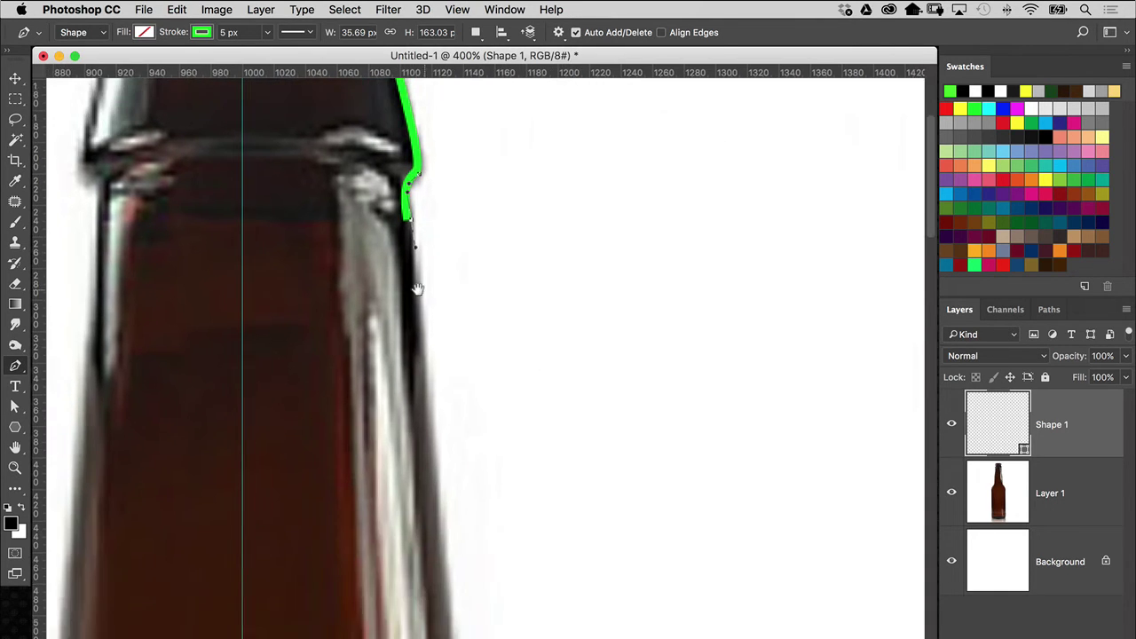
pyautogui.hotkey('ctrl', 'z')
pyautogui.scroll(2, 430, 266)
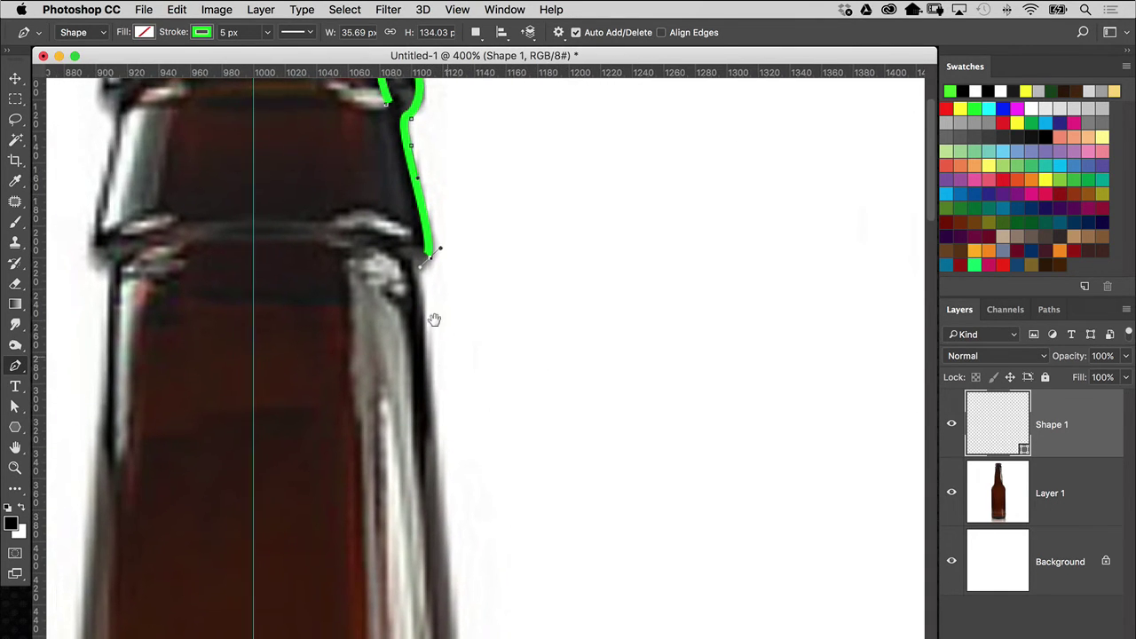
pyautogui.hotkey('ctrl', 'z')
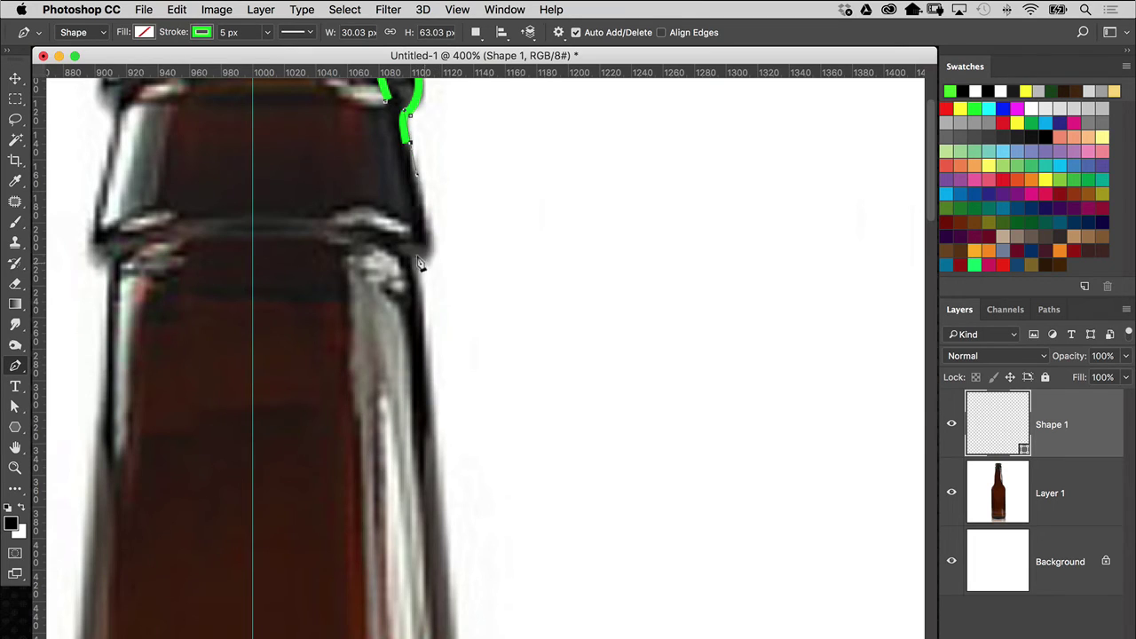
pyautogui.moveTo(424, 259)
pyautogui.mouseDown()
pyautogui.moveTo(378, 268)
pyautogui.moveTo(375, 253)
pyautogui.mouseUp()
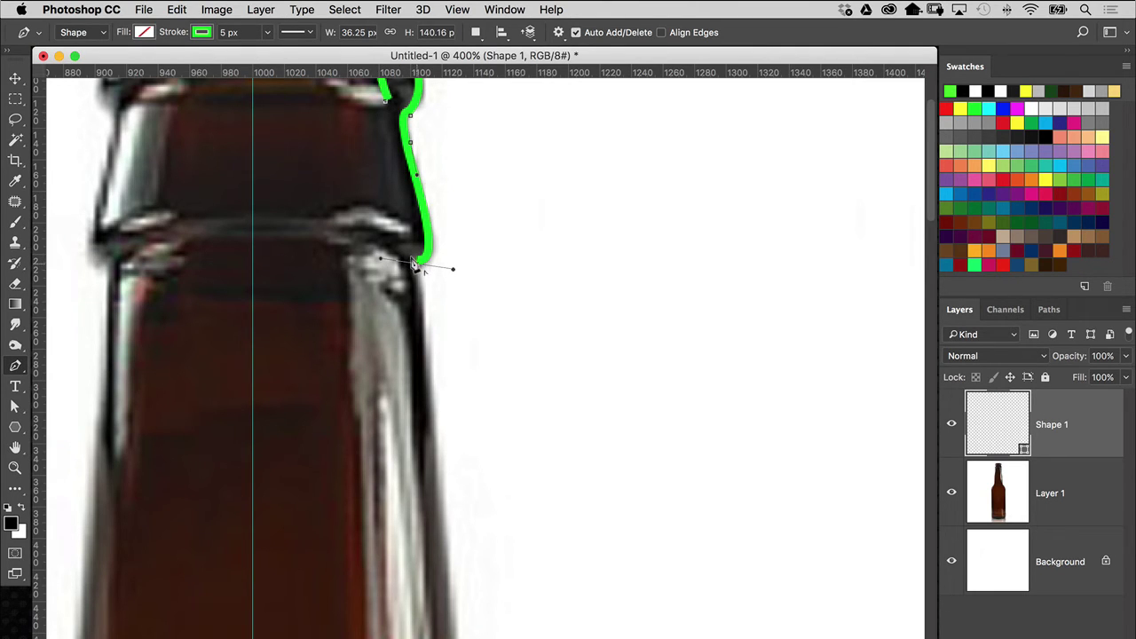
pyautogui.moveTo(482, 398); pyautogui.dragTo(451, 325)
pyautogui.moveTo(425, 460)
pyautogui.mouseDown()
pyautogui.moveTo(441, 536)
pyautogui.moveTo(418, 253)
pyautogui.mouseUp()
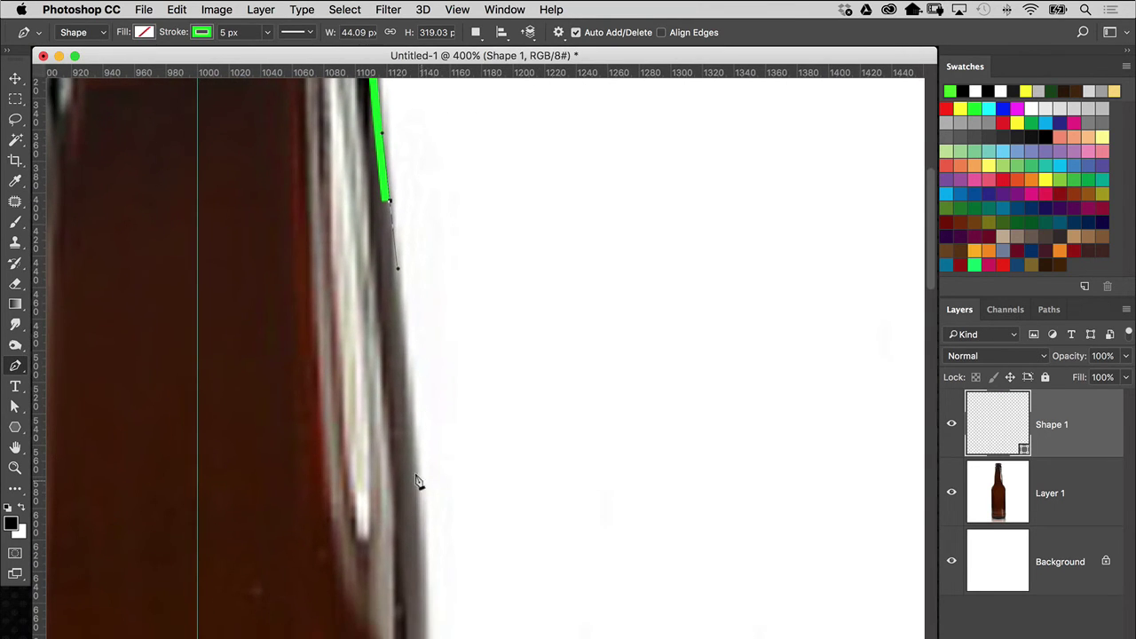
pyautogui.moveTo(421, 509); pyautogui.dragTo(421, 554)
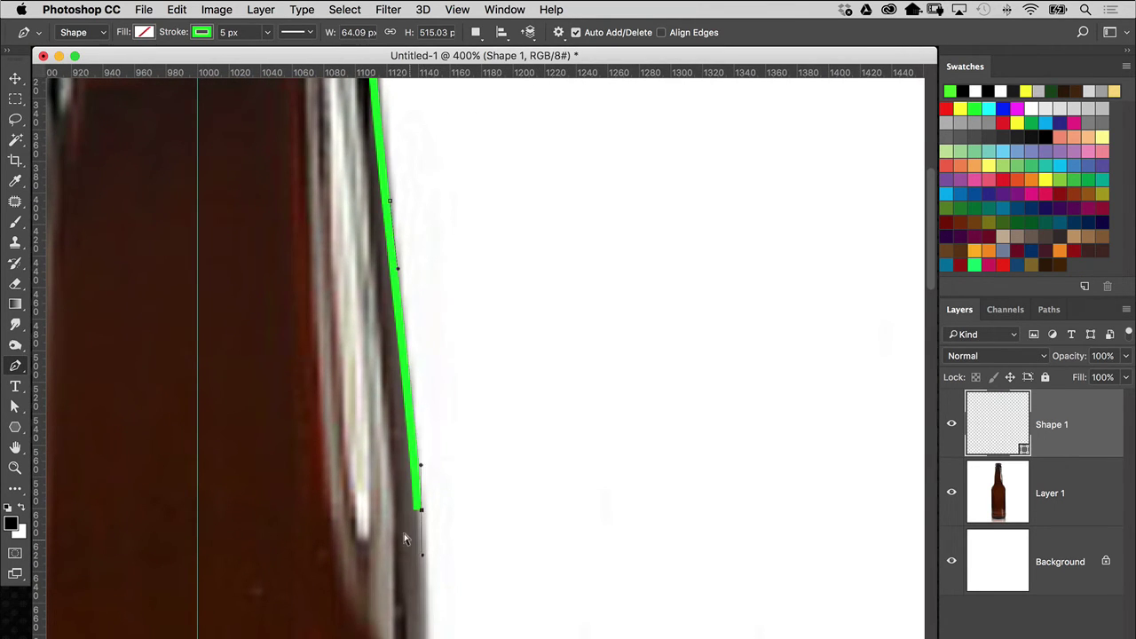
# Curve the path from the neck junction around the bottle's shoulder to its end
pyautogui.press('super+minus')
pyautogui.scroll(-5, 417, 440)
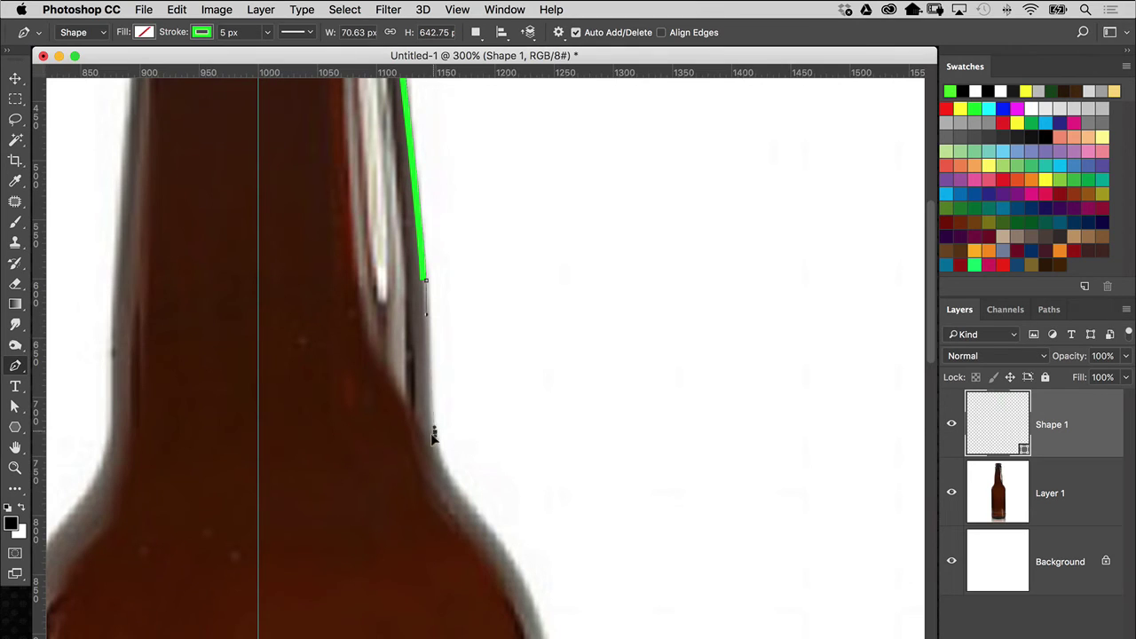
pyautogui.moveTo(437, 463)
pyautogui.mouseDown()
pyautogui.moveTo(454, 486)
pyautogui.moveTo(449, 478)
pyautogui.mouseUp()
pyautogui.moveTo(472, 524); pyautogui.dragTo(418, 311)
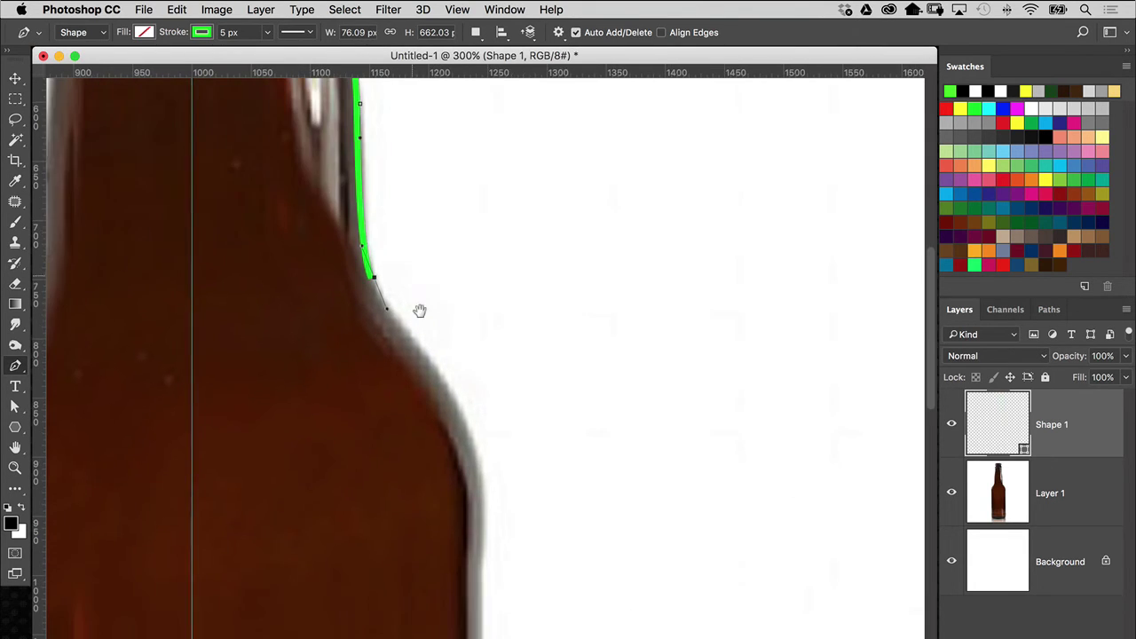
pyautogui.moveTo(465, 409); pyautogui.dragTo(477, 442)
pyautogui.moveTo(482, 545); pyautogui.dragTo(489, 370)
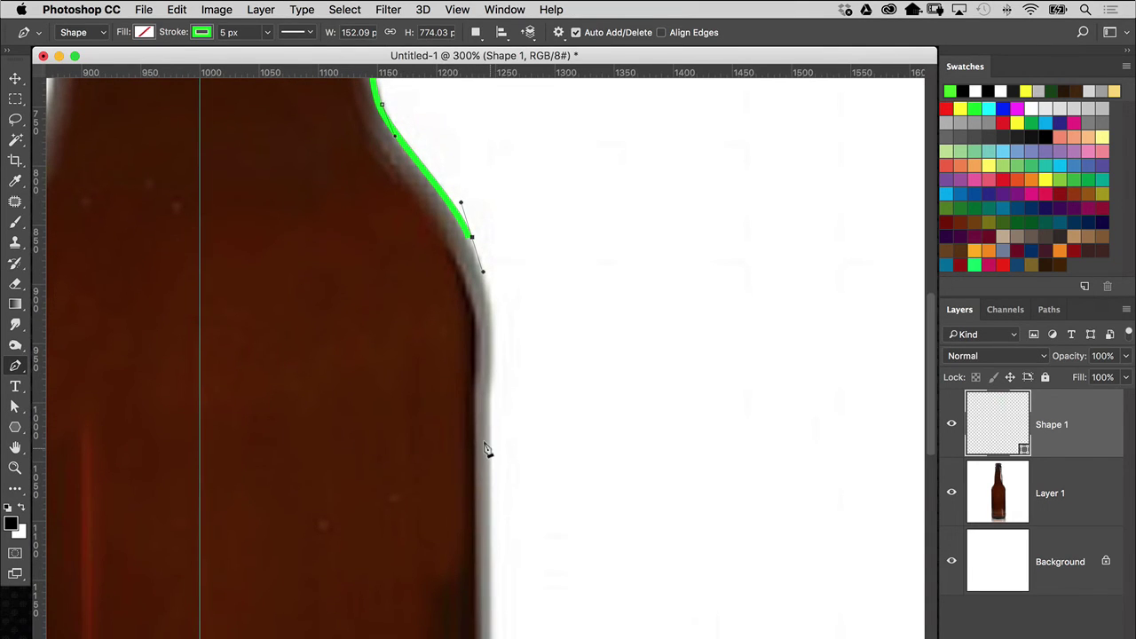
pyautogui.moveTo(491, 450); pyautogui.dragTo(486, 508)
pyautogui.press('super+z')
pyautogui.moveTo(493, 402); pyautogui.dragTo(489, 478)
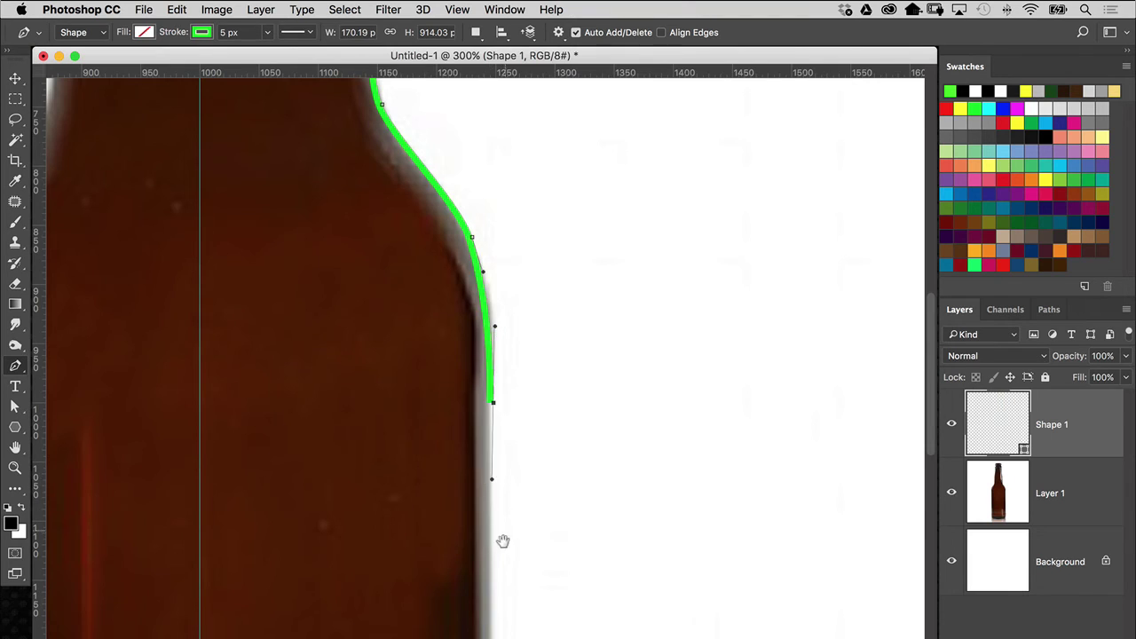
# Run a straight path segment down the bottle's right side to just above the base
pyautogui.moveTo(502, 540); pyautogui.dragTo(498, 228)
pyautogui.moveTo(515, 330); pyautogui.dragTo(503, 273)
pyautogui.press('super+minus')
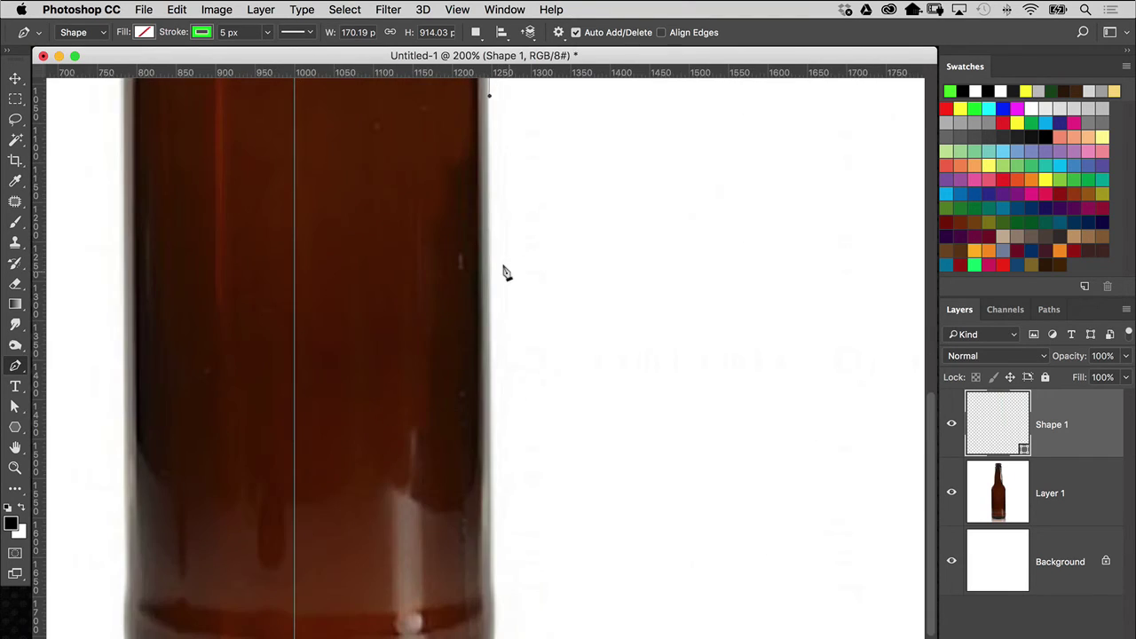
pyautogui.click(492, 602)
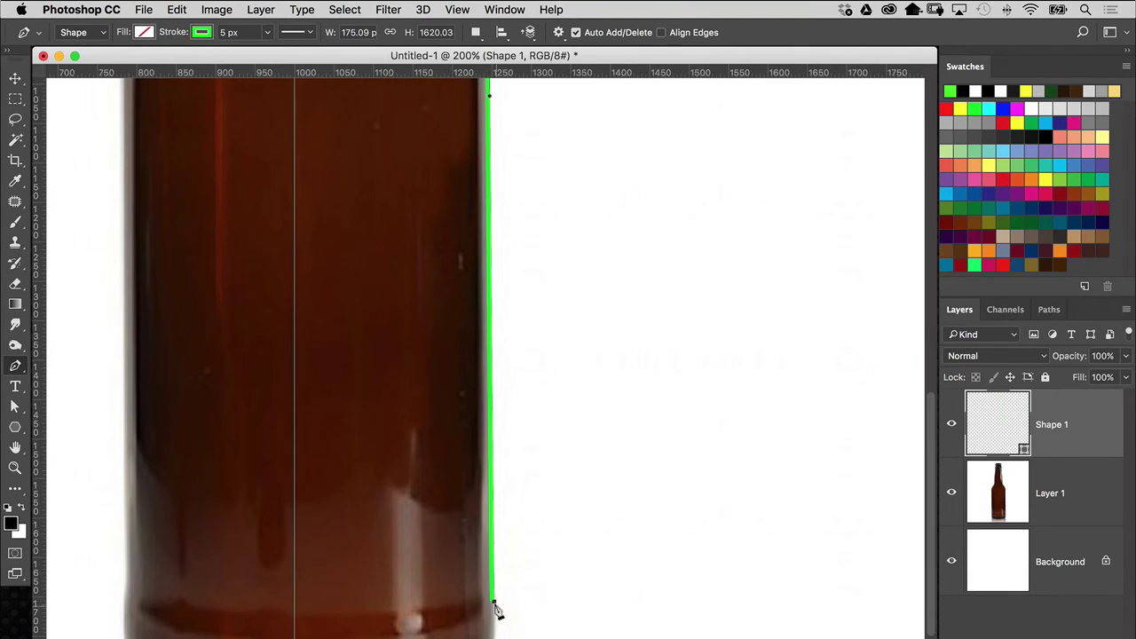
pyautogui.scroll(-3, 530, 397)
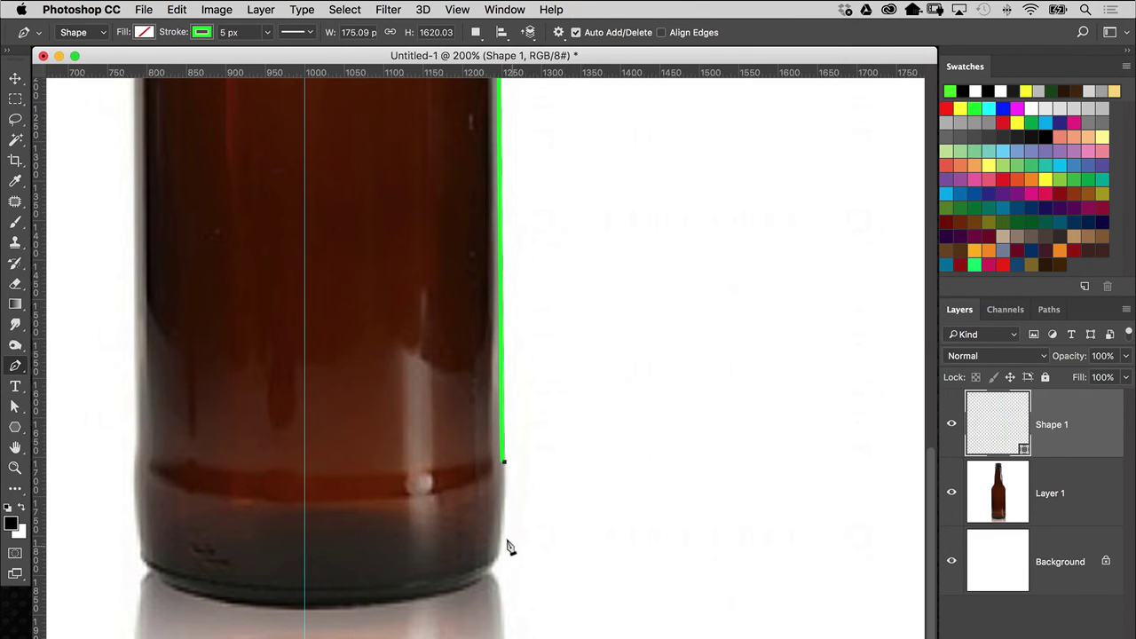
pyautogui.press('super+plus')
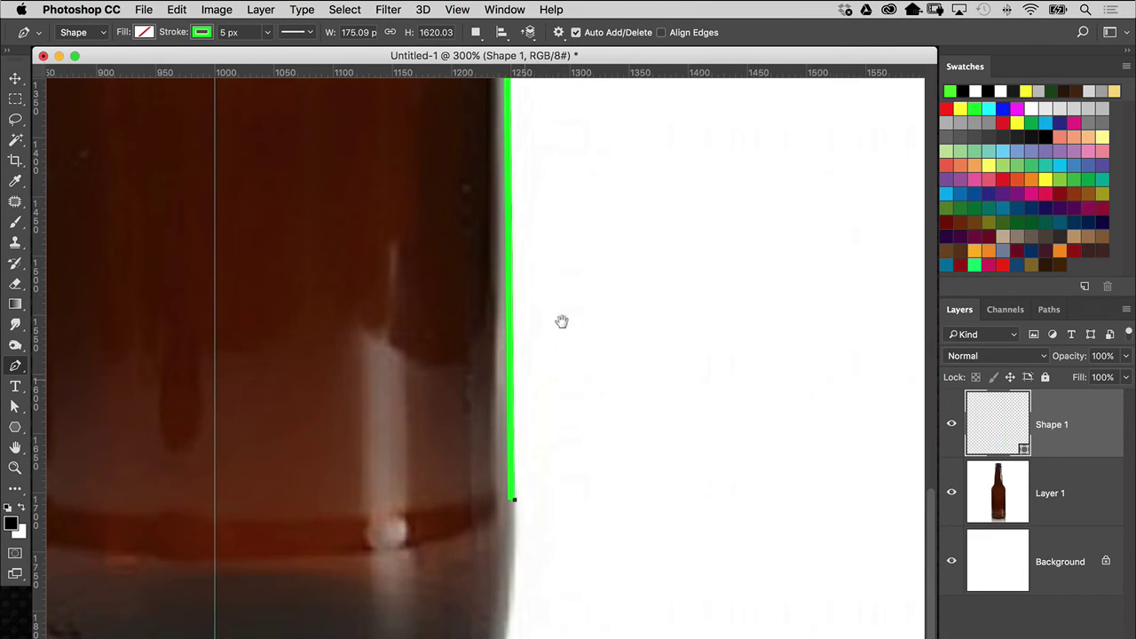
# Round the path around the bottle's bottom corner, dropping the corner anchor's outgoing handle
pyautogui.scroll(-3, 562, 319)
pyautogui.hscroll(-2, 563, 320)
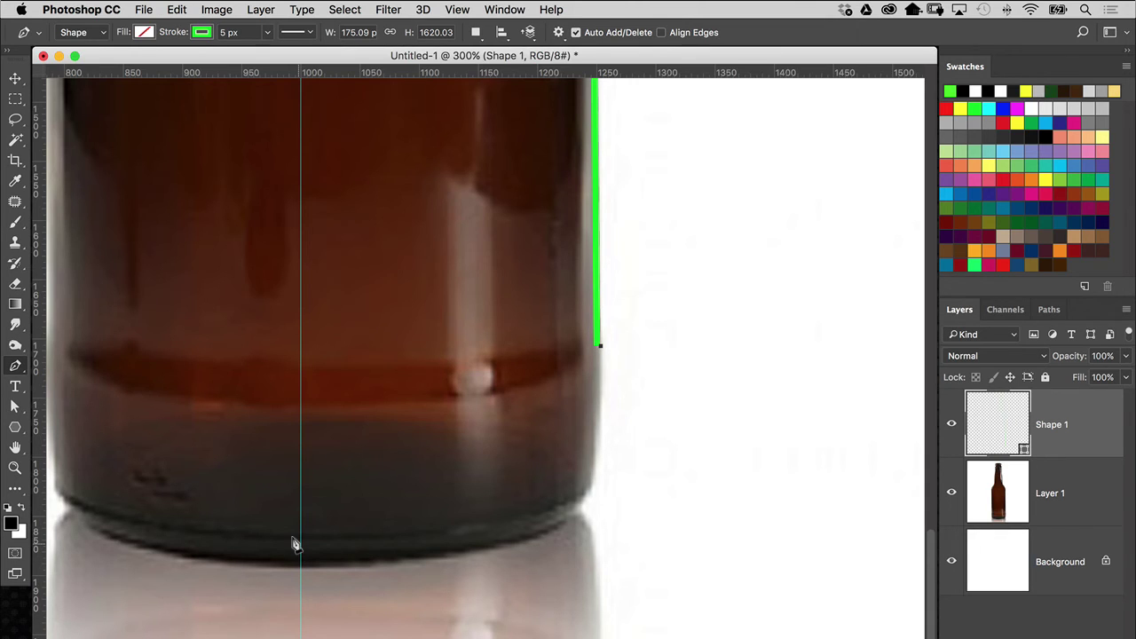
pyautogui.click(578, 493)
pyautogui.moveTo(569, 509); pyautogui.dragTo(569, 506)
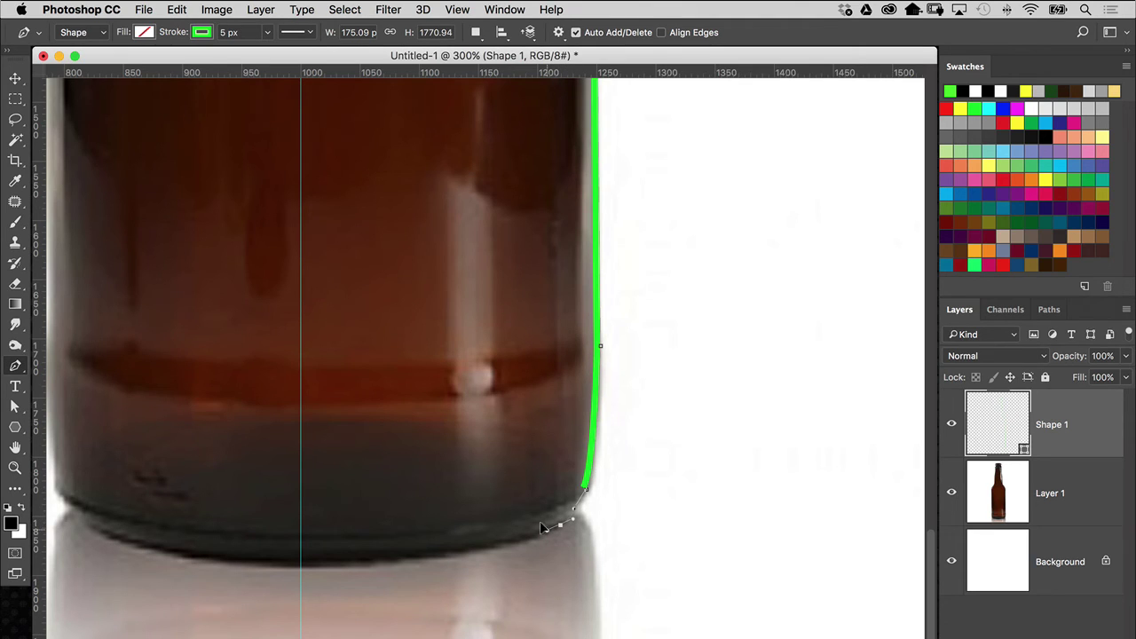
pyautogui.press('super+z')
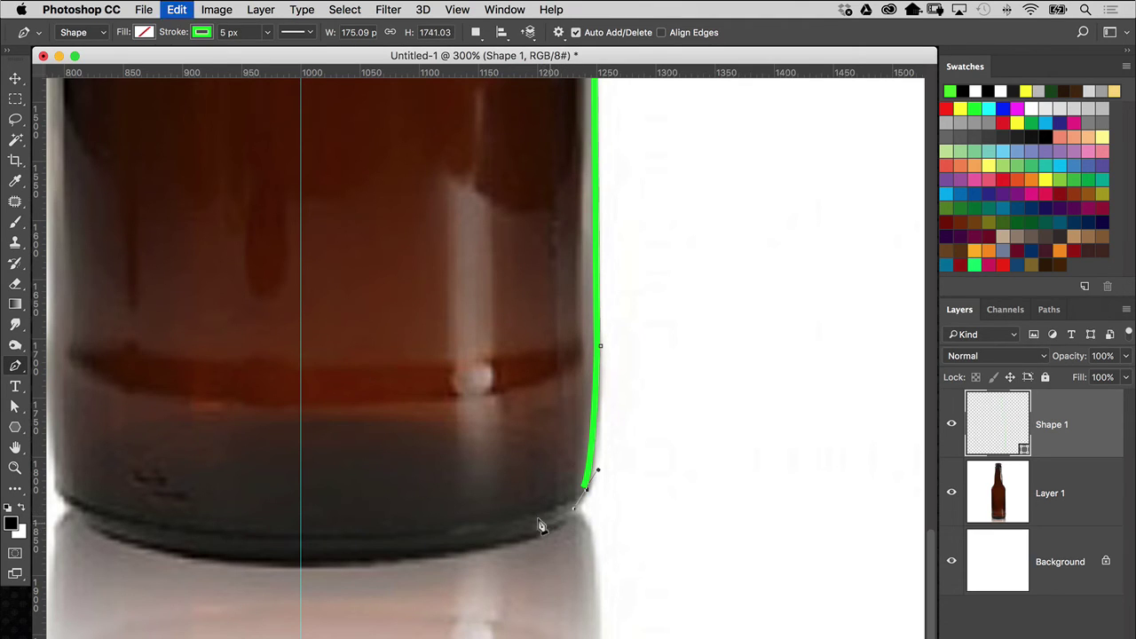
pyautogui.moveTo(544, 524); pyautogui.dragTo(521, 529)
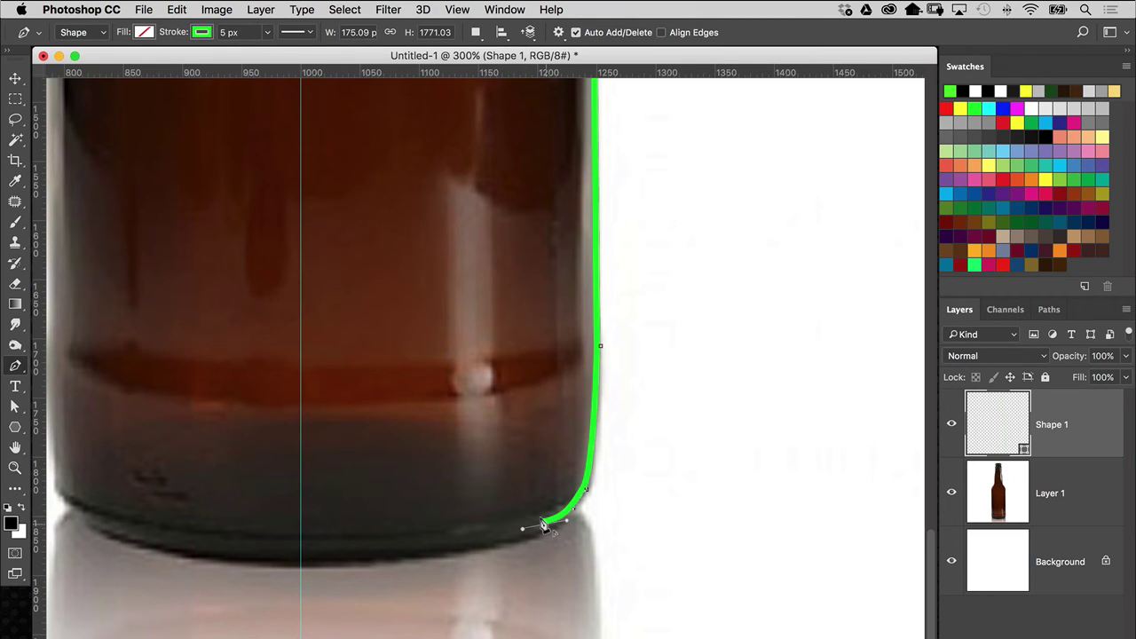
pyautogui.keyDown('alt'); pyautogui.click(544, 524); pyautogui.keyUp('alt')
# Finish a flat base ending at the centre guide and switch to the Direct Selection tool
pyautogui.click(301, 524)
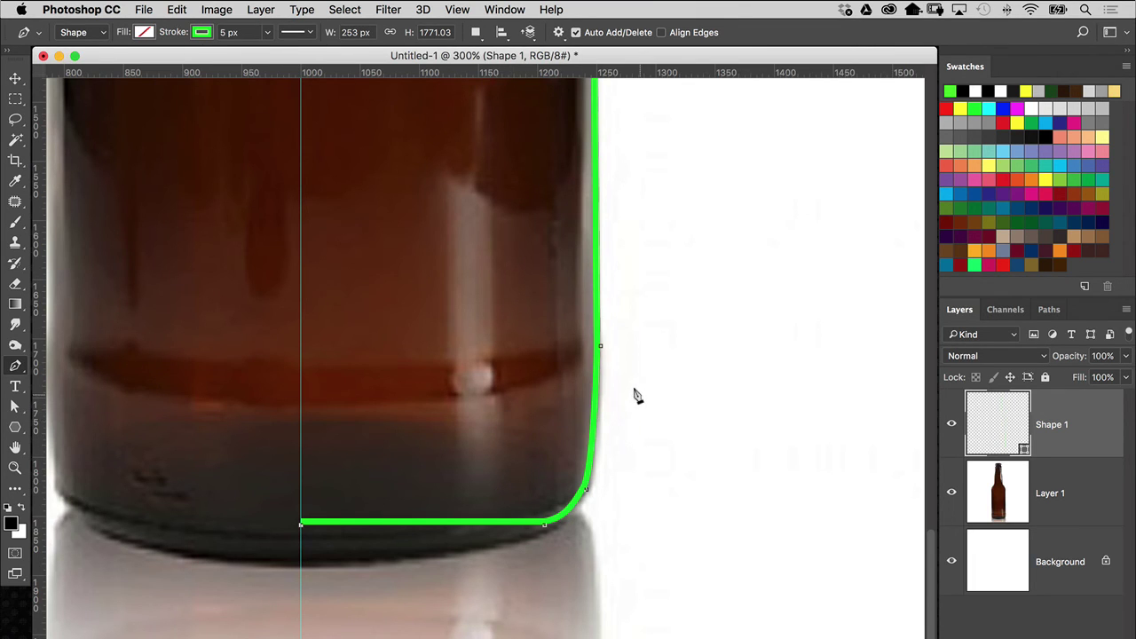
pyautogui.press('a')
pyautogui.press('super+minus')
pyautogui.press('super+minus')
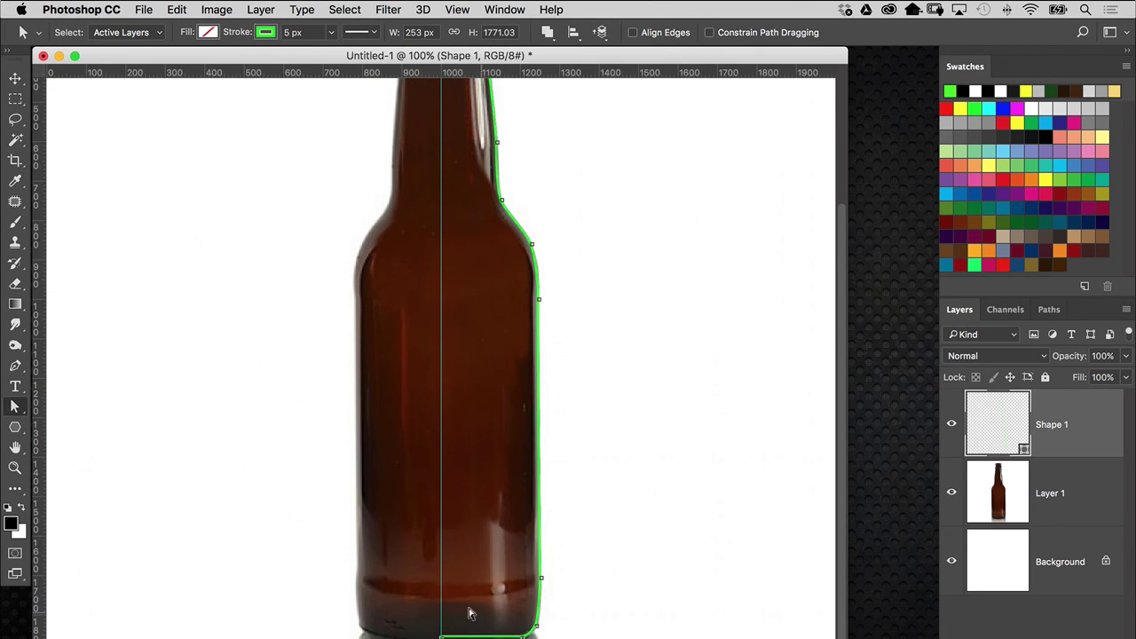
pyautogui.moveTo(493, 316); pyautogui.dragTo(464, 456)
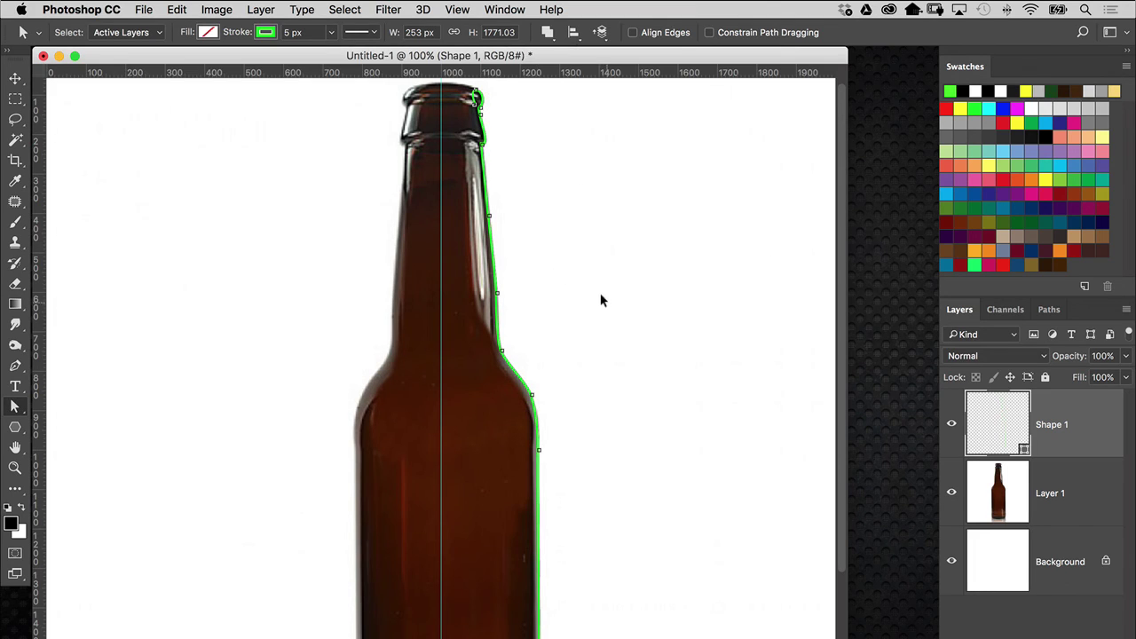
pyautogui.moveTo(560, 408); pyautogui.dragTo(502, 326)
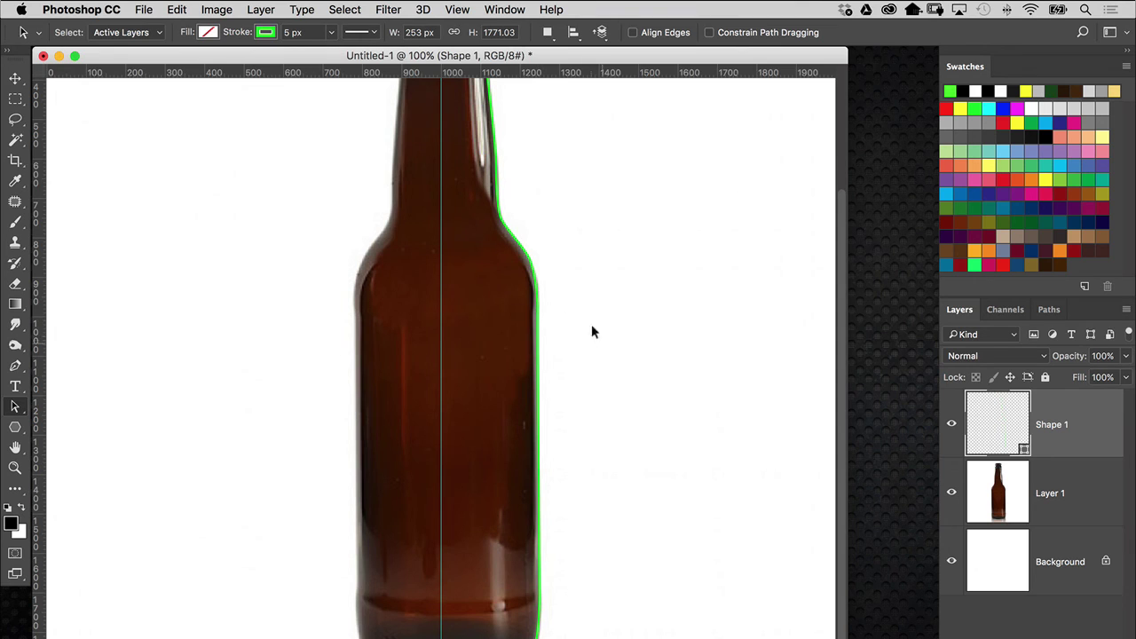
pyautogui.moveTo(563, 322); pyautogui.dragTo(542, 418)
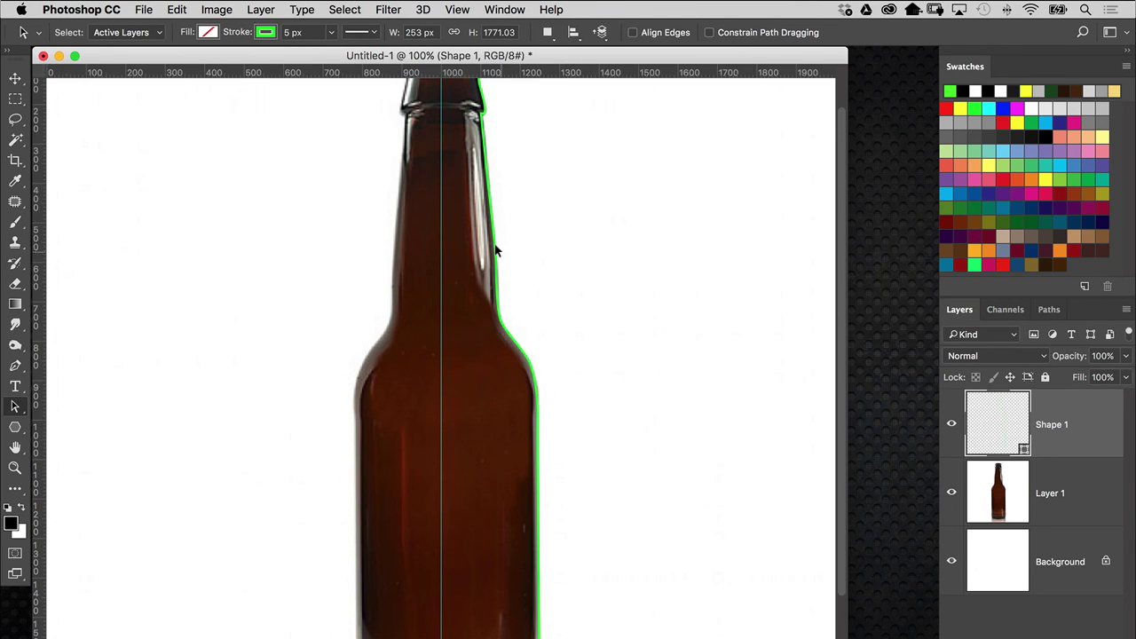
pyautogui.press('super+plus')
pyautogui.moveTo(495, 249)
pyautogui.mouseDown()
pyautogui.moveTo(507, 402)
pyautogui.moveTo(481, 453)
pyautogui.mouseUp()
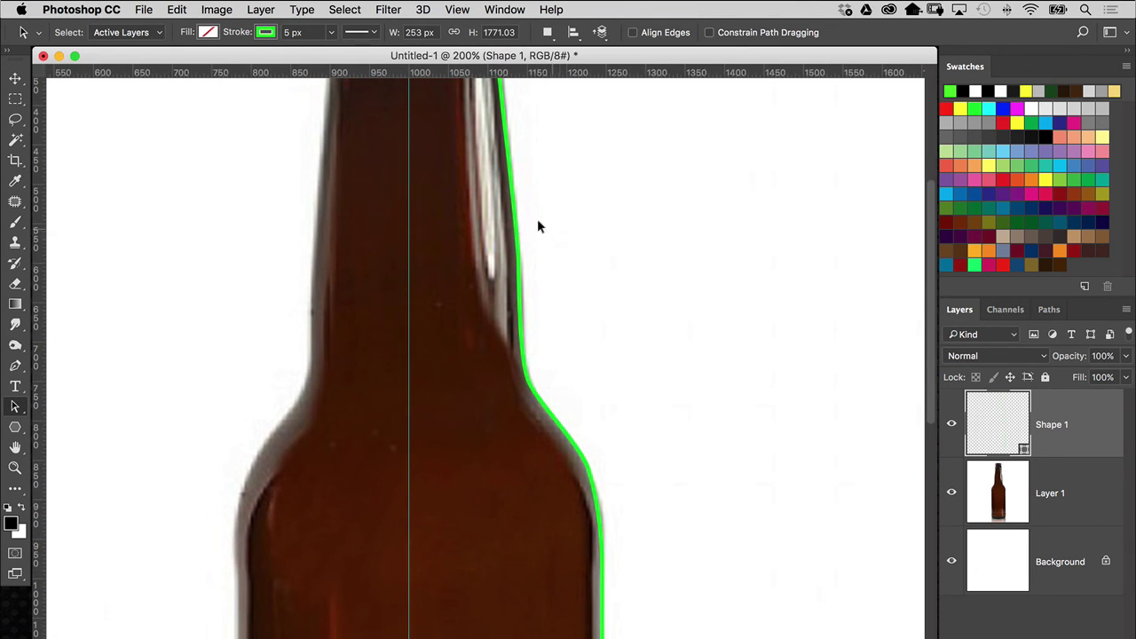
pyautogui.moveTo(556, 229); pyautogui.dragTo(518, 266)
# Hide Layer 1's bottle photo and deselect the path, leaving the green outline on white
pyautogui.press('super+minus')
pyautogui.press('super+minus')
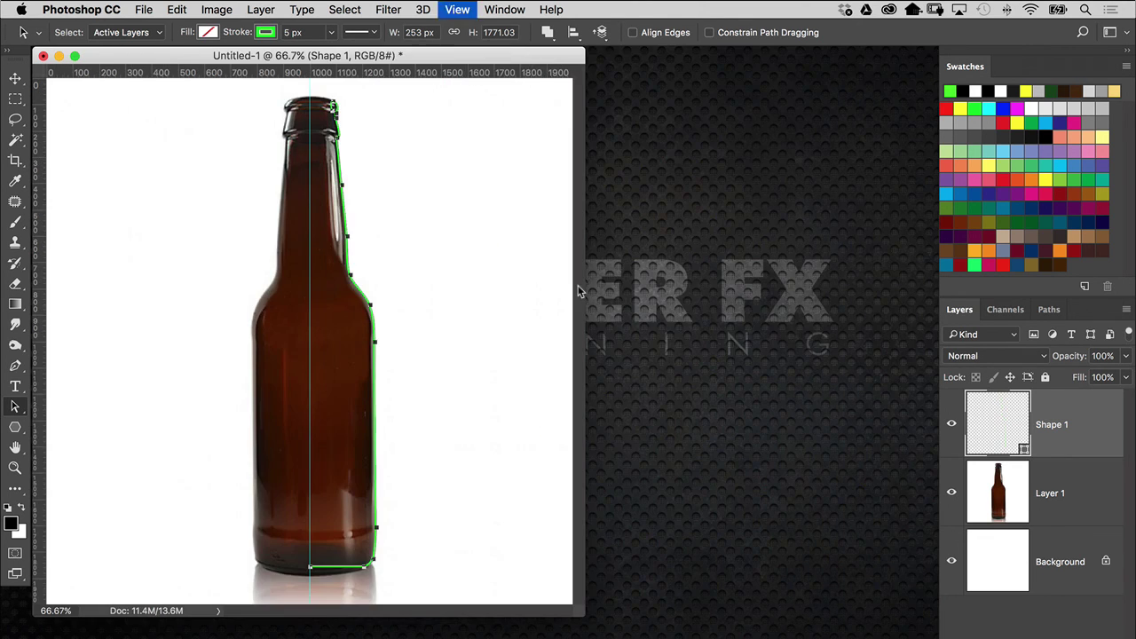
pyautogui.click(953, 491)
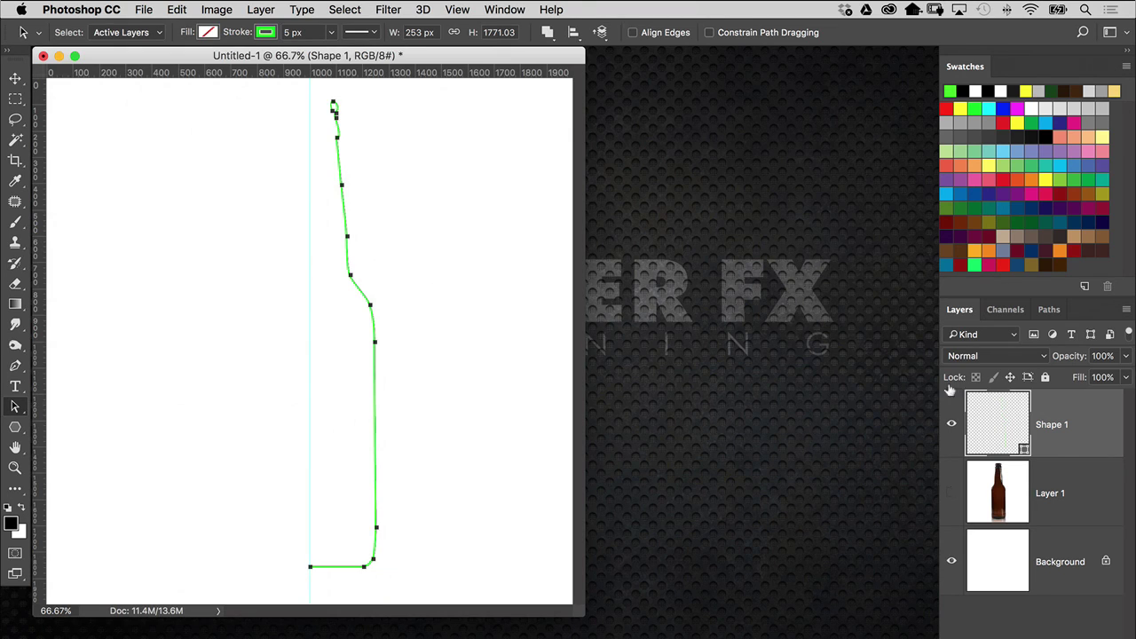
pyautogui.click(487, 279)
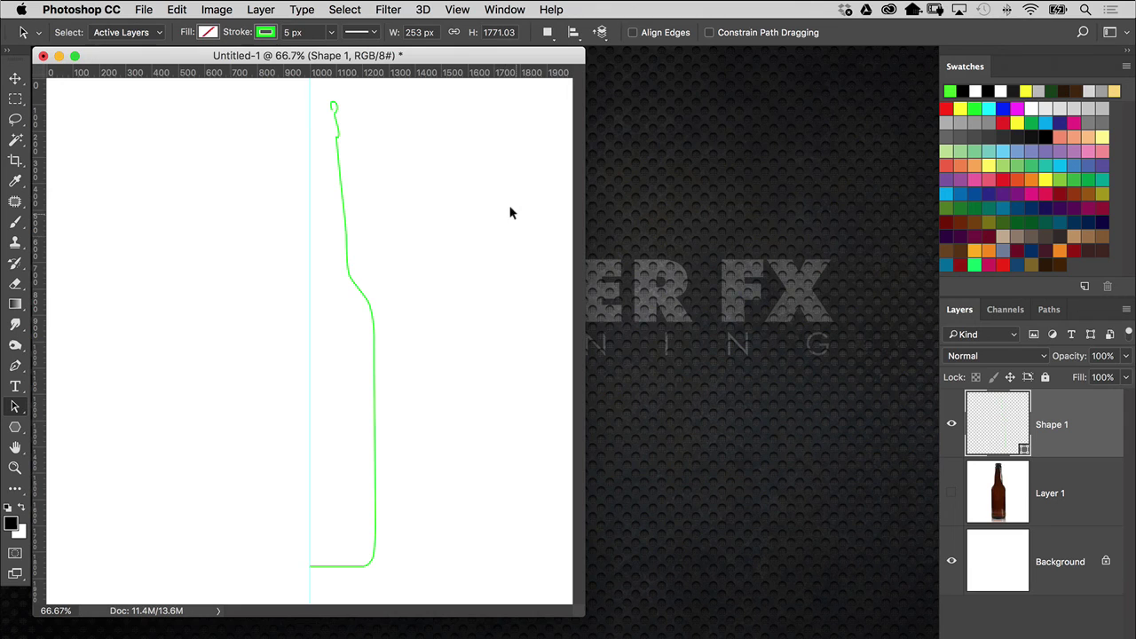